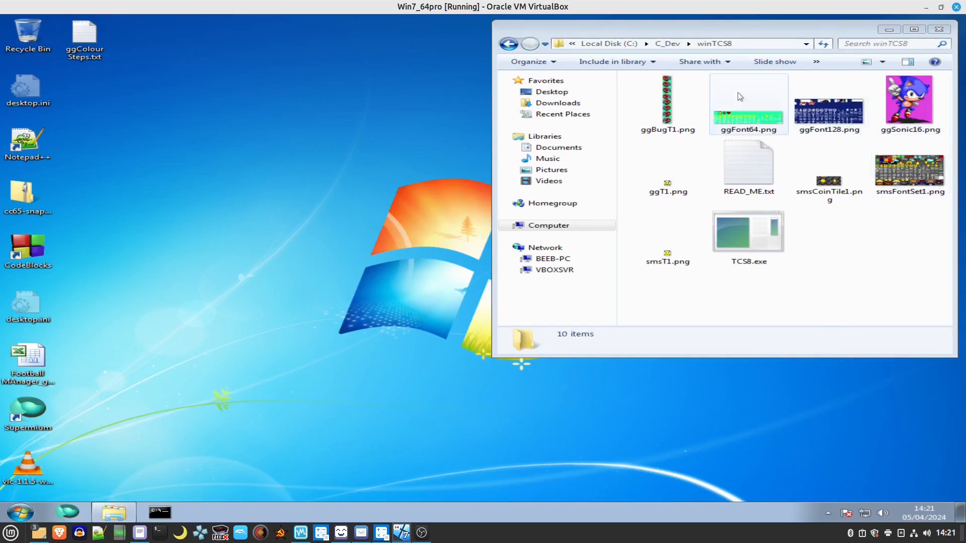
Open smsFontSet1.png from the winTCS8 folder with LibreSprite.
{"action": "left_click", "coordinate": [908, 174]}
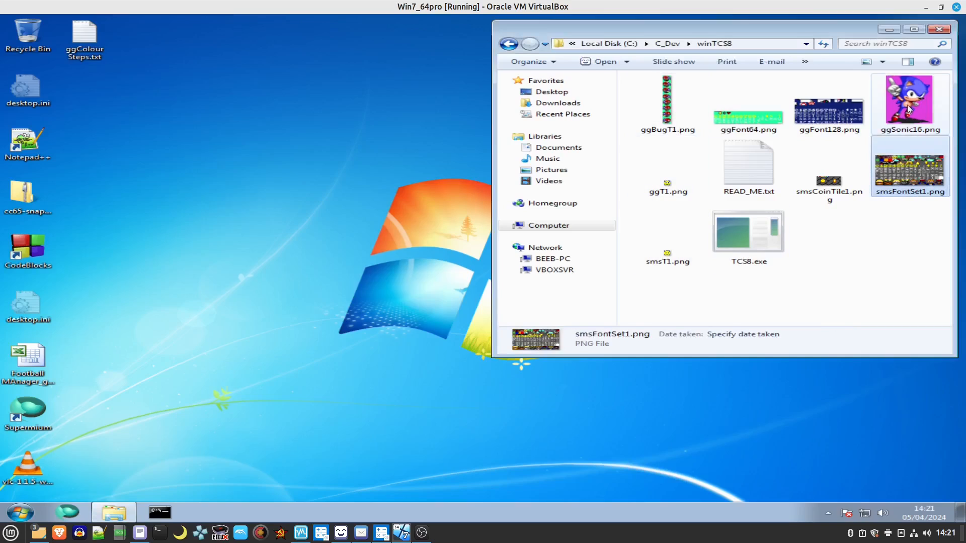
{"action": "left_click", "coordinate": [892, 103]}
{"action": "mouse_move", "coordinate": [834, 110]}
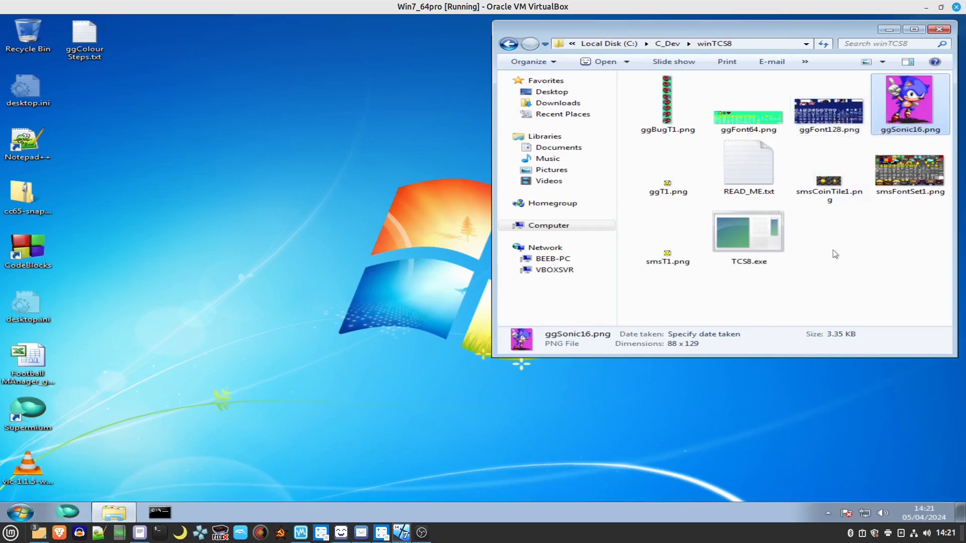
{"action": "left_click", "coordinate": [888, 167]}
{"action": "right_click", "coordinate": [887, 167]}
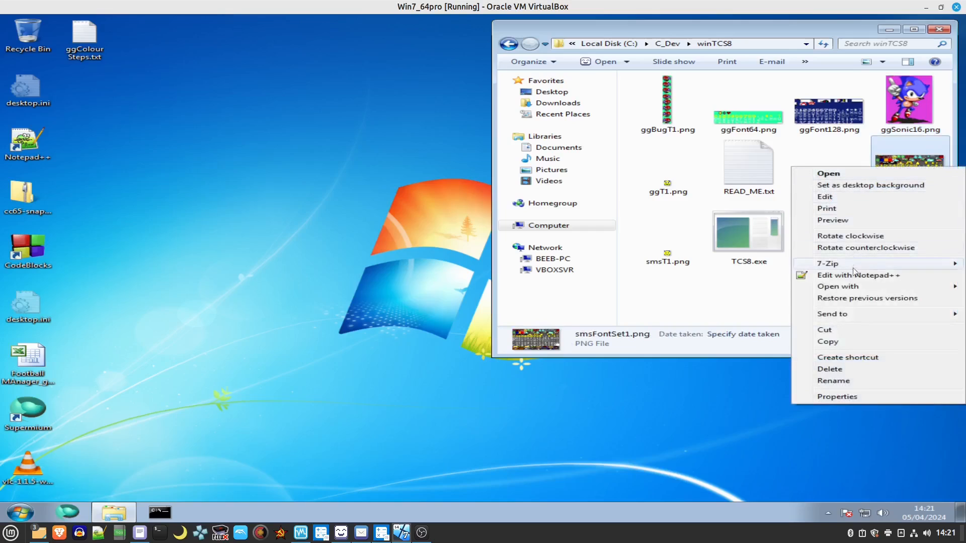
{"action": "mouse_move", "coordinate": [857, 288]}
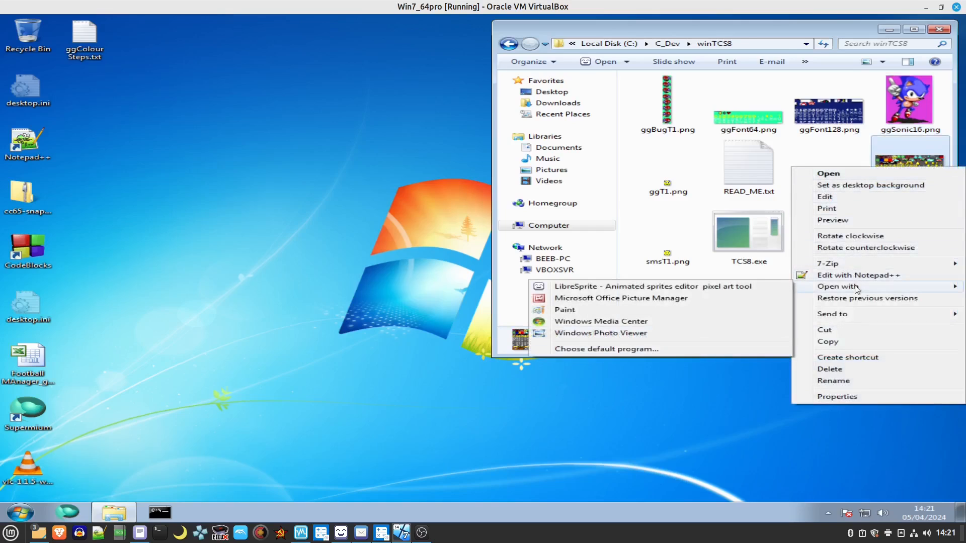
{"action": "left_click", "coordinate": [625, 287]}
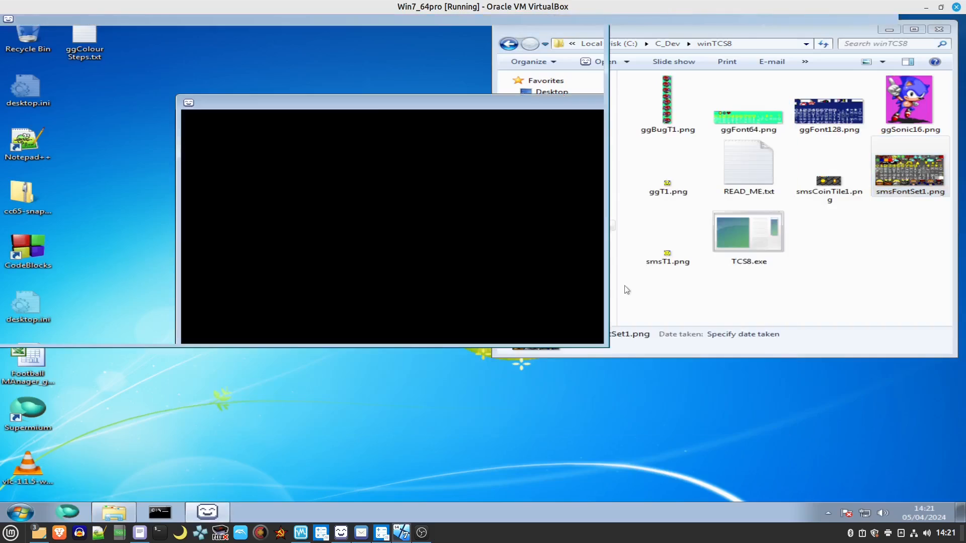
Zoom in on the top-left of the sprite sheet to inspect its tiles.
{"action": "scroll", "coordinate": [552, 284], "scroll_direction": "up", "scroll_amount": 2}
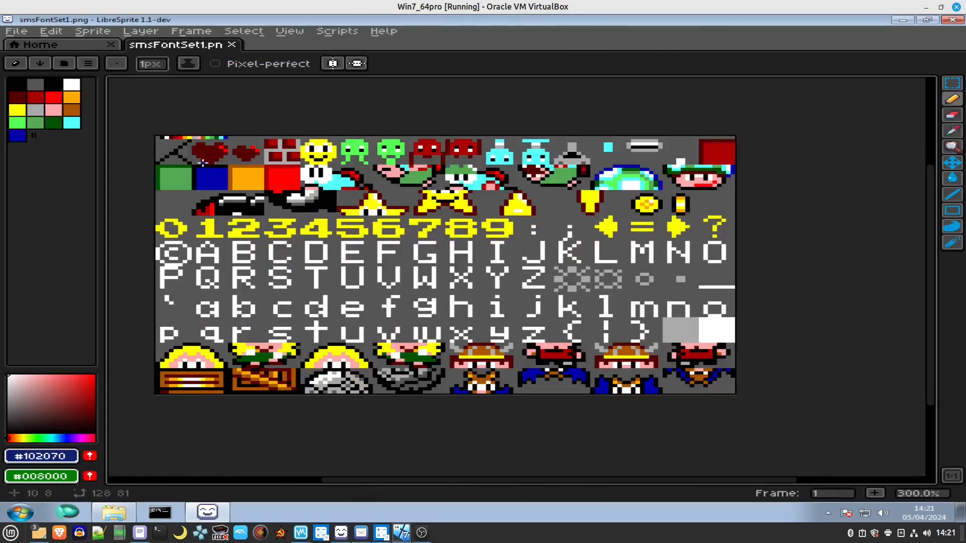
{"action": "scroll", "coordinate": [273, 230], "scroll_direction": "up", "scroll_amount": 2}
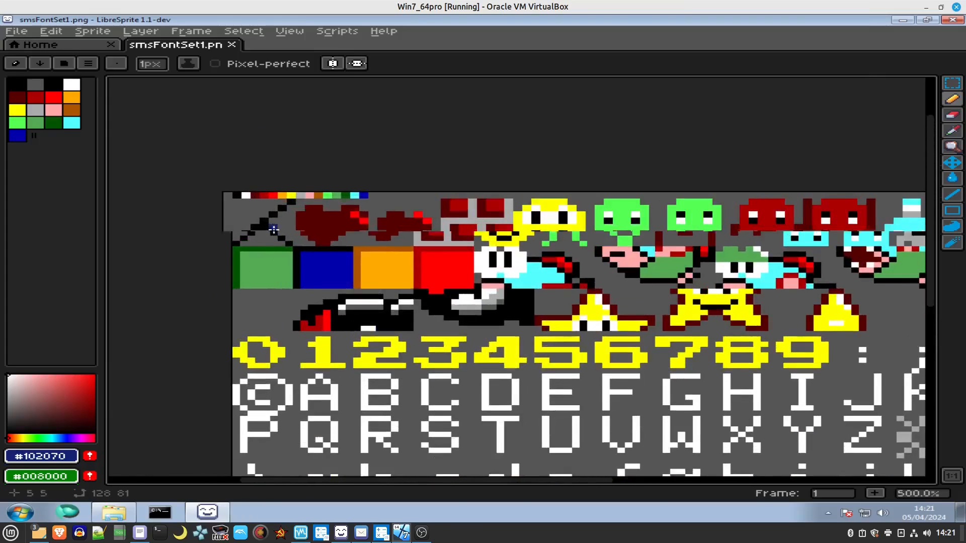
{"action": "scroll", "coordinate": [273, 230], "scroll_direction": "up", "scroll_amount": 4}
{"action": "left_click", "coordinate": [275, 101]}
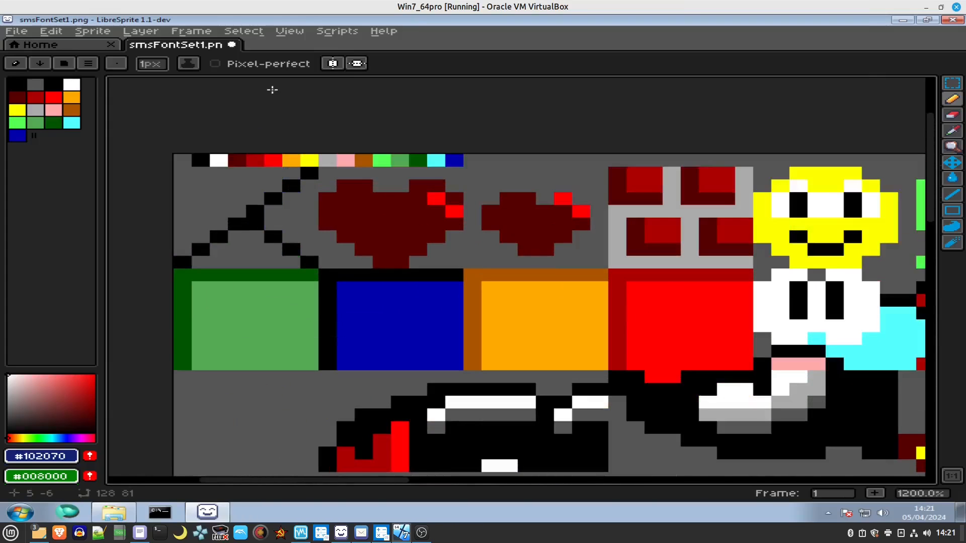
{"action": "scroll", "coordinate": [219, 211], "scroll_direction": "down", "scroll_amount": 3}
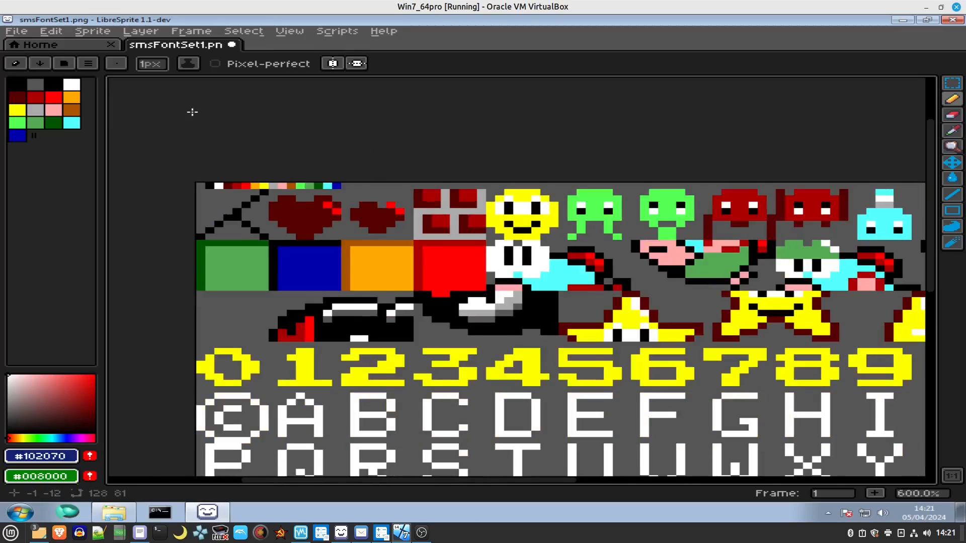
{"action": "left_click", "coordinate": [89, 64]}
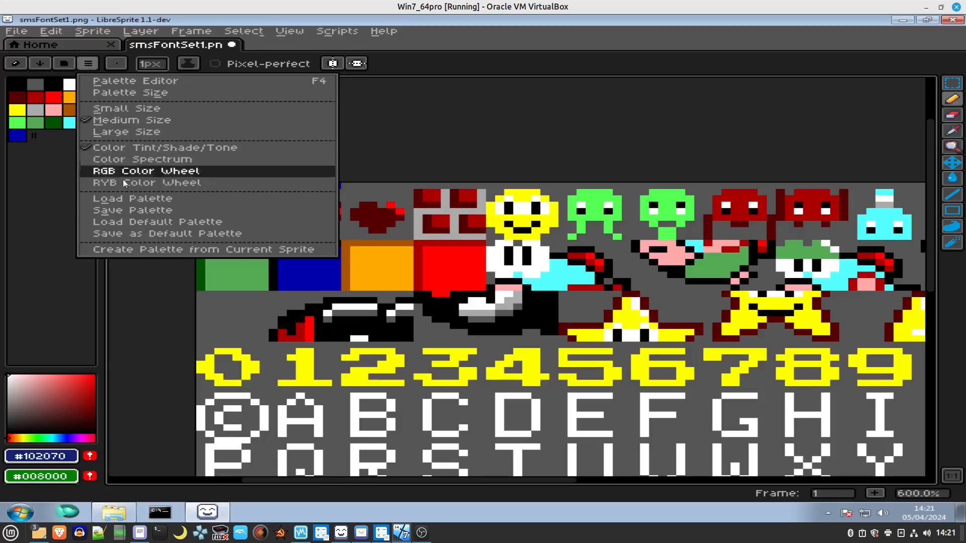
{"action": "left_click", "coordinate": [135, 201]}
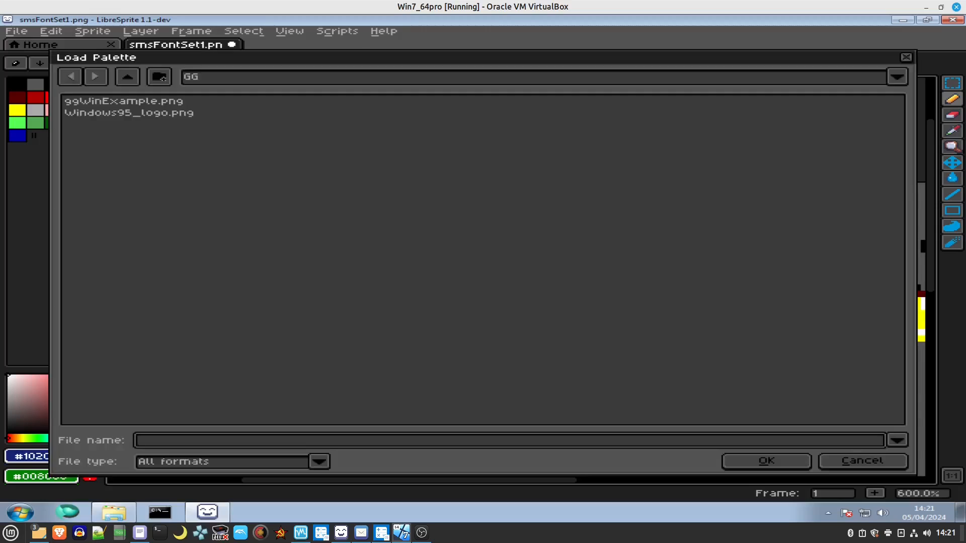
{"action": "left_click", "coordinate": [853, 461]}
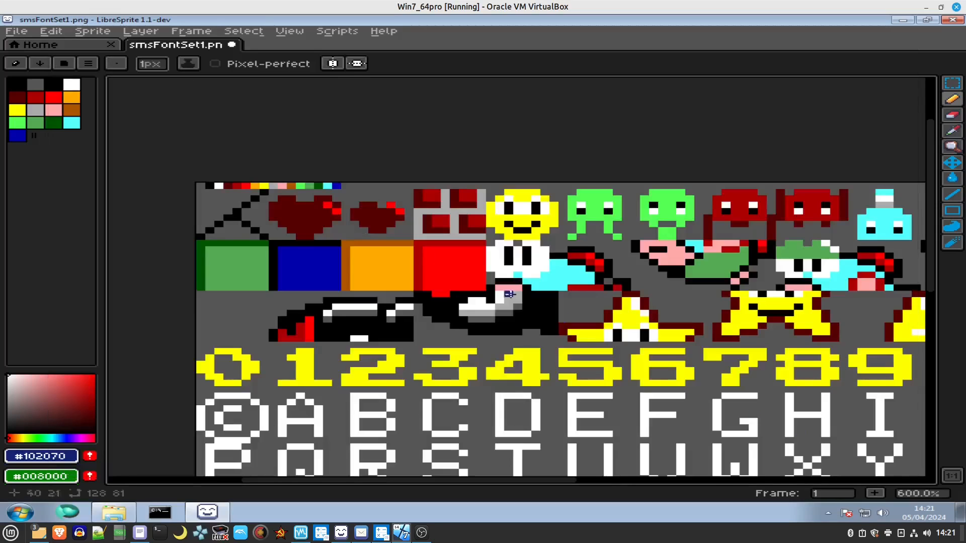
Load the master-system preset palette for the sprite.
{"action": "left_click", "coordinate": [63, 64]}
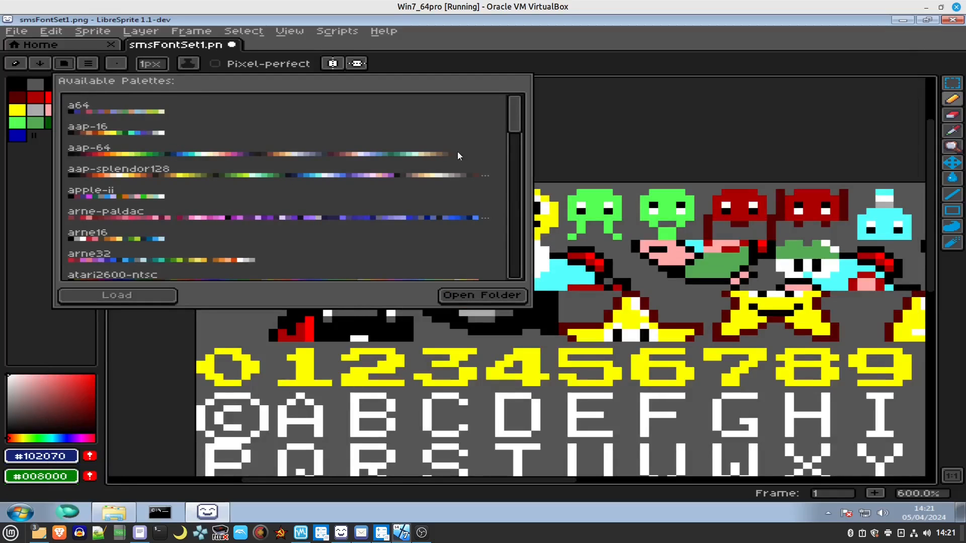
{"action": "scroll", "coordinate": [229, 186], "scroll_direction": "down", "scroll_amount": 7}
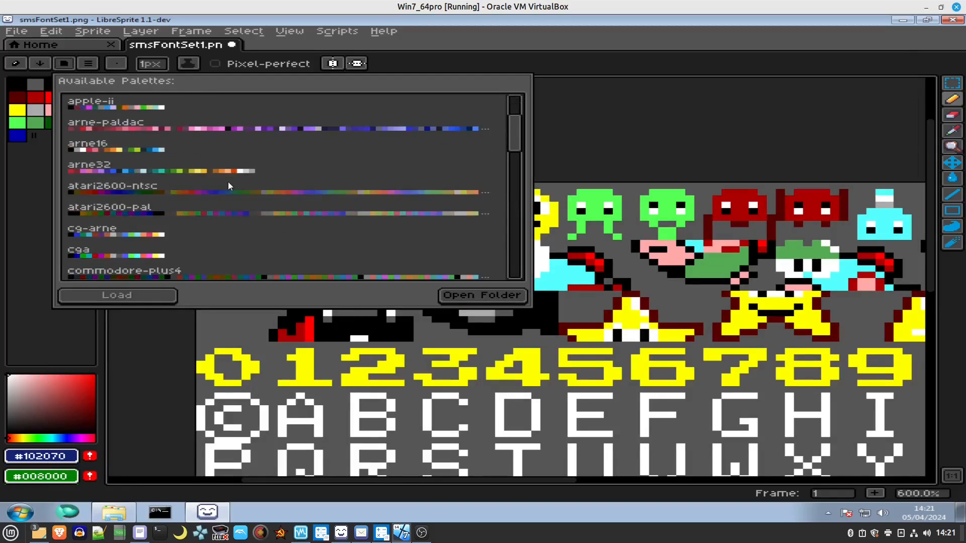
{"action": "scroll", "coordinate": [228, 182], "scroll_direction": "down", "scroll_amount": 5}
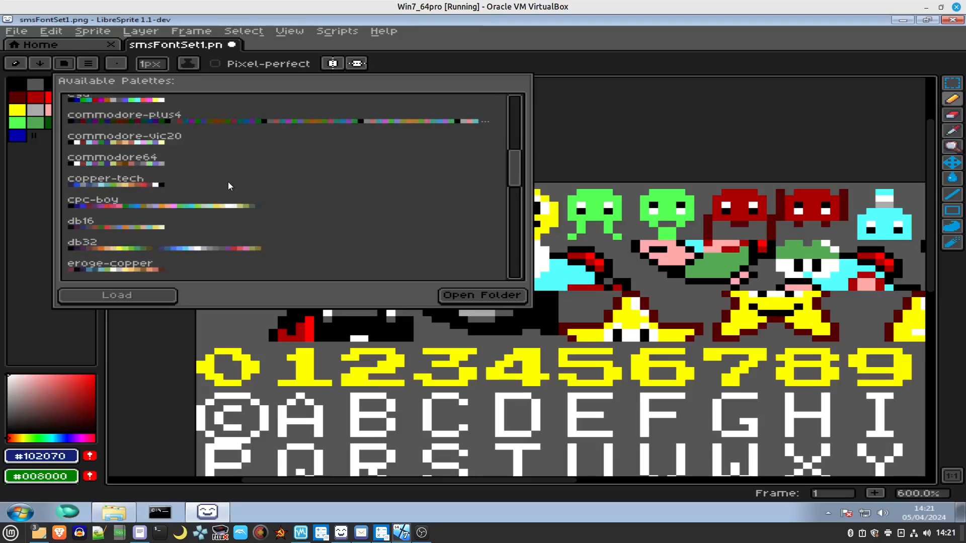
{"action": "scroll", "coordinate": [228, 182], "scroll_direction": "down", "scroll_amount": 6}
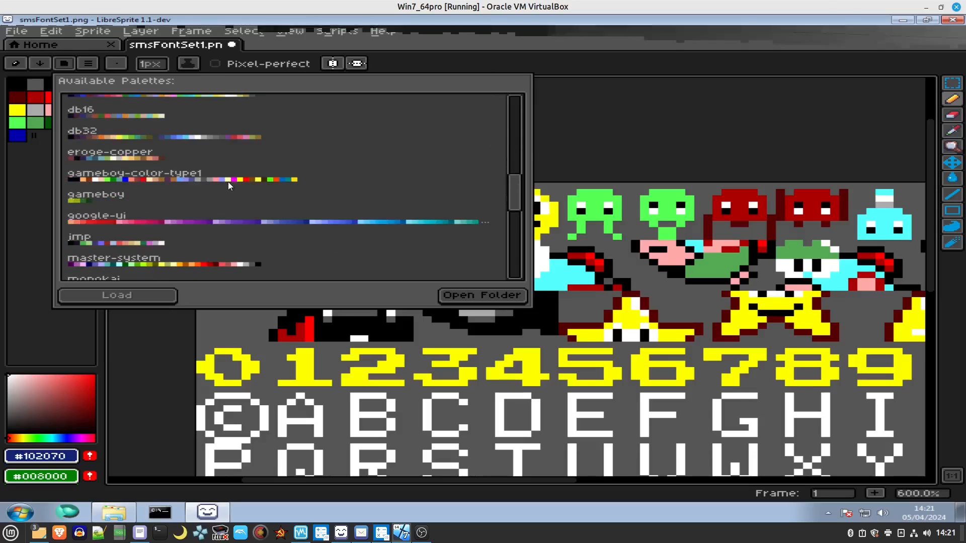
{"action": "left_click", "coordinate": [175, 222]}
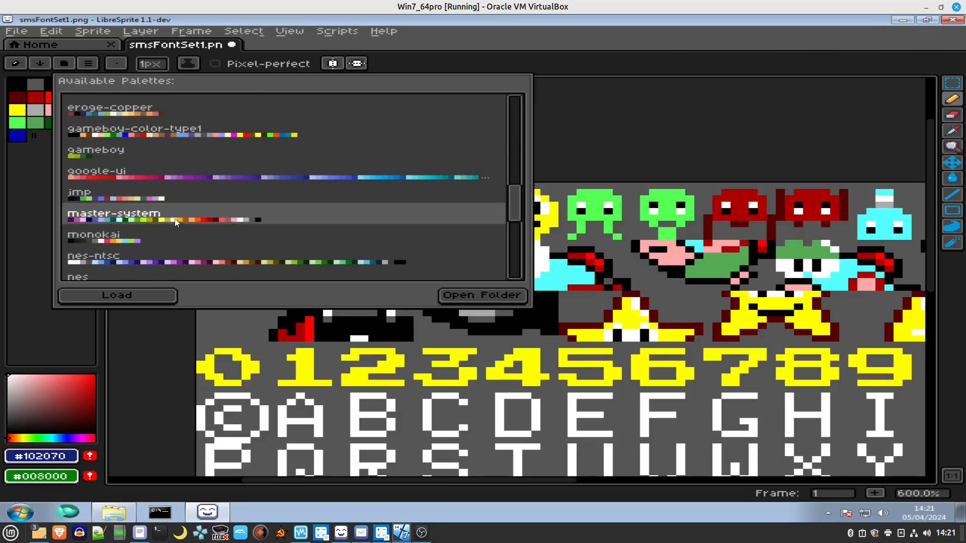
{"action": "left_click", "coordinate": [98, 292]}
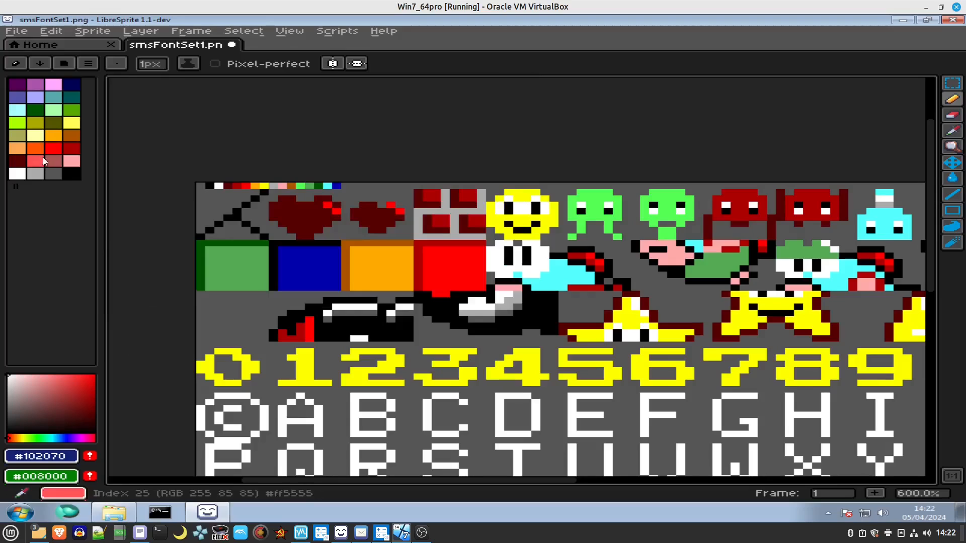
Pick the sprite's grey #555555 background as the foreground colour with the Eyedropper.
{"action": "left_click", "coordinate": [70, 150]}
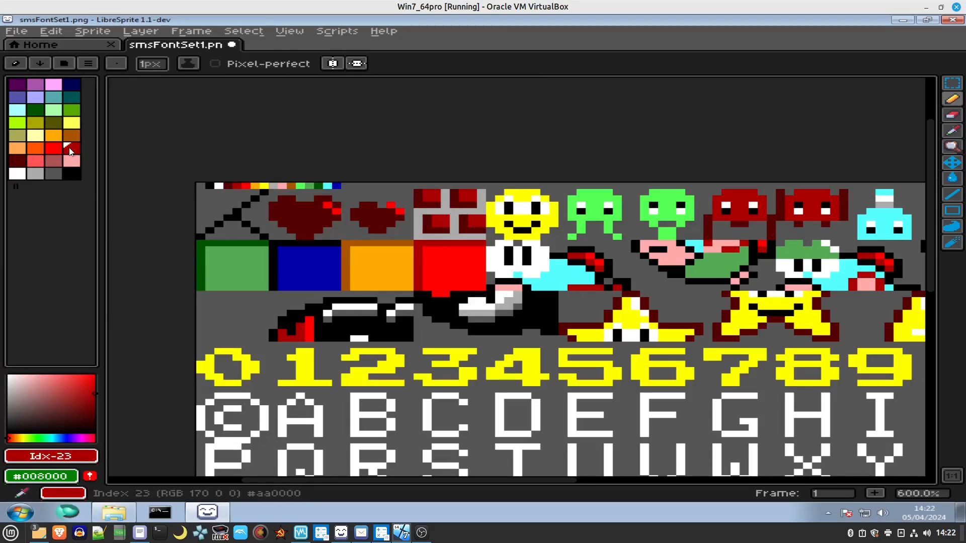
{"action": "left_click", "coordinate": [73, 112]}
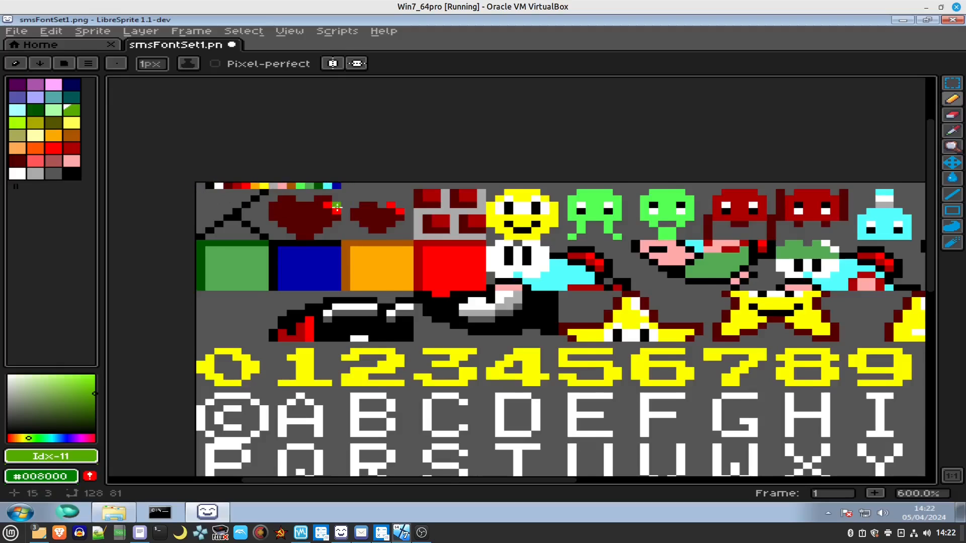
{"action": "scroll", "coordinate": [336, 208], "scroll_direction": "down", "scroll_amount": 1}
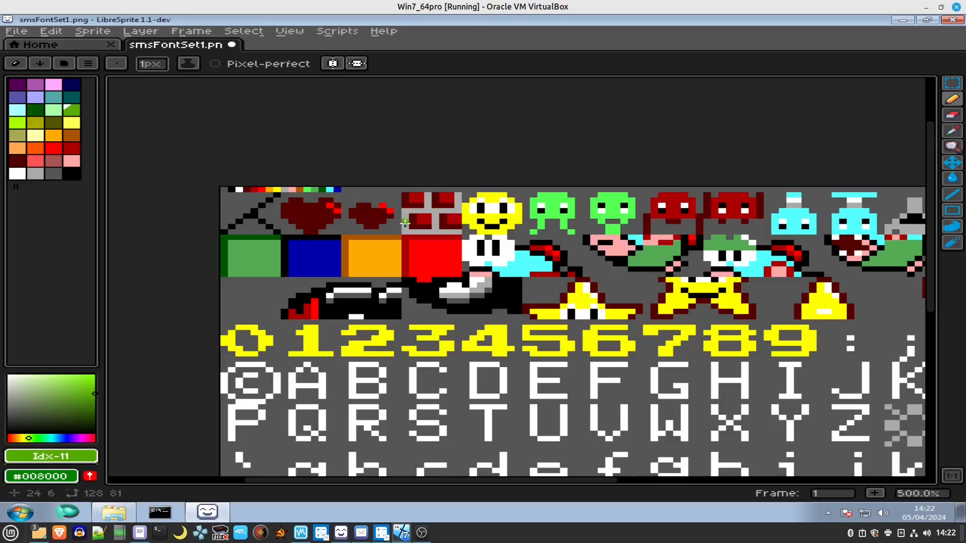
{"action": "scroll", "coordinate": [251, 214], "scroll_direction": "up", "scroll_amount": 4}
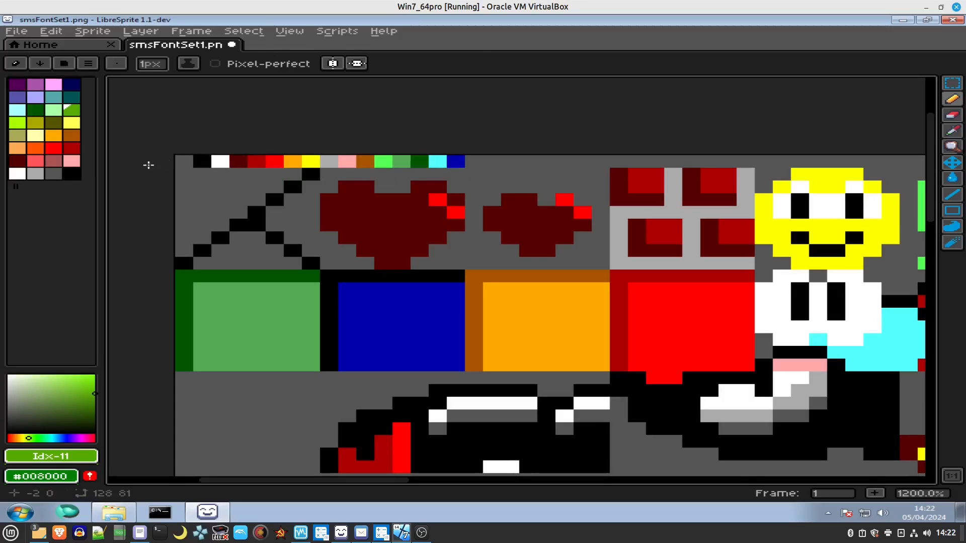
{"action": "key", "text": "i"}
{"action": "left_click", "coordinate": [190, 162]}
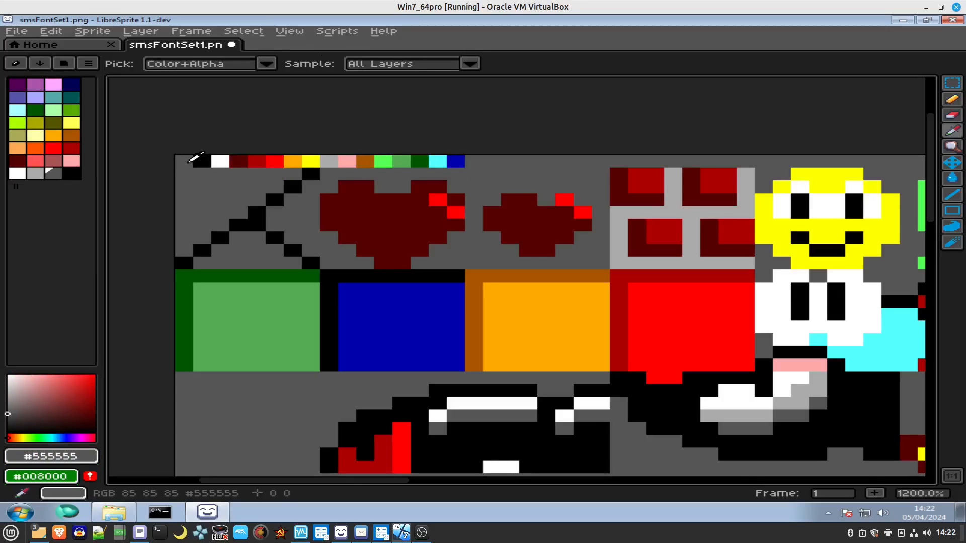
Turn on the grid display over the sprite sheet.
{"action": "scroll", "coordinate": [191, 160], "scroll_direction": "down", "scroll_amount": 6}
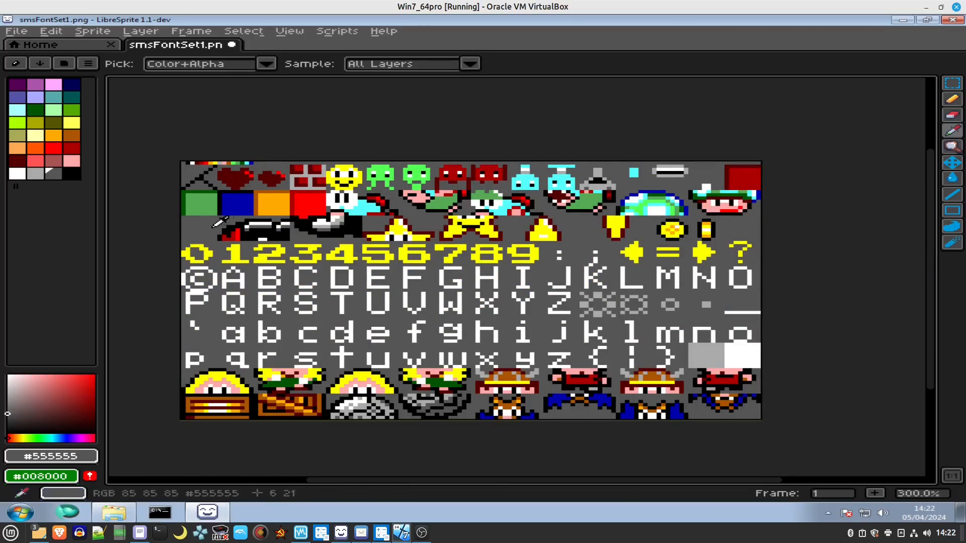
{"action": "scroll", "coordinate": [233, 208], "scroll_direction": "up", "scroll_amount": 2}
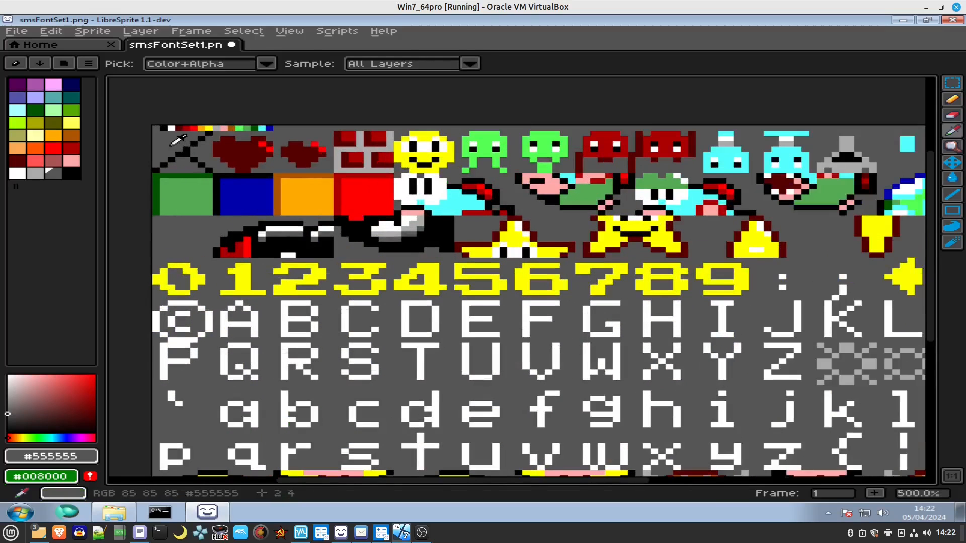
{"action": "scroll", "coordinate": [171, 142], "scroll_direction": "up", "scroll_amount": 1}
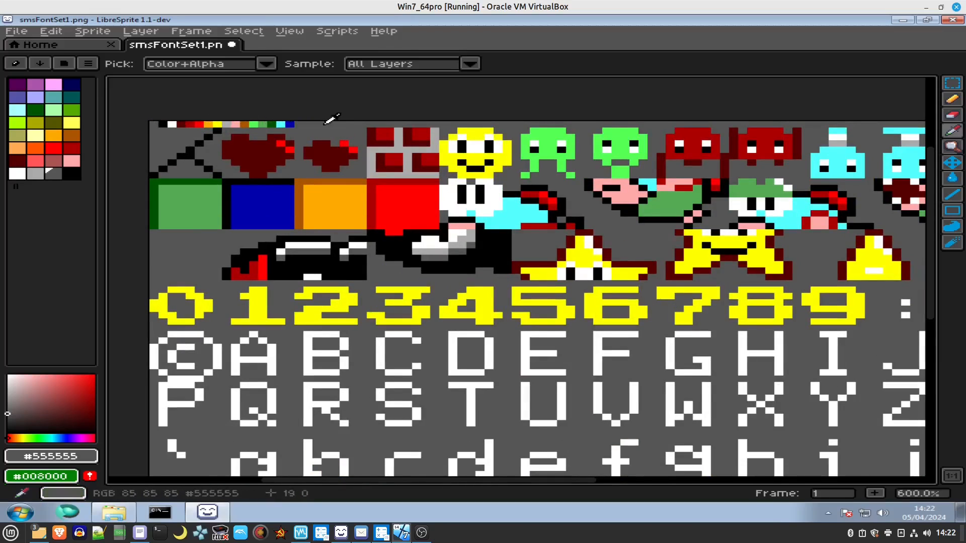
{"action": "scroll", "coordinate": [287, 130], "scroll_direction": "down", "scroll_amount": 1}
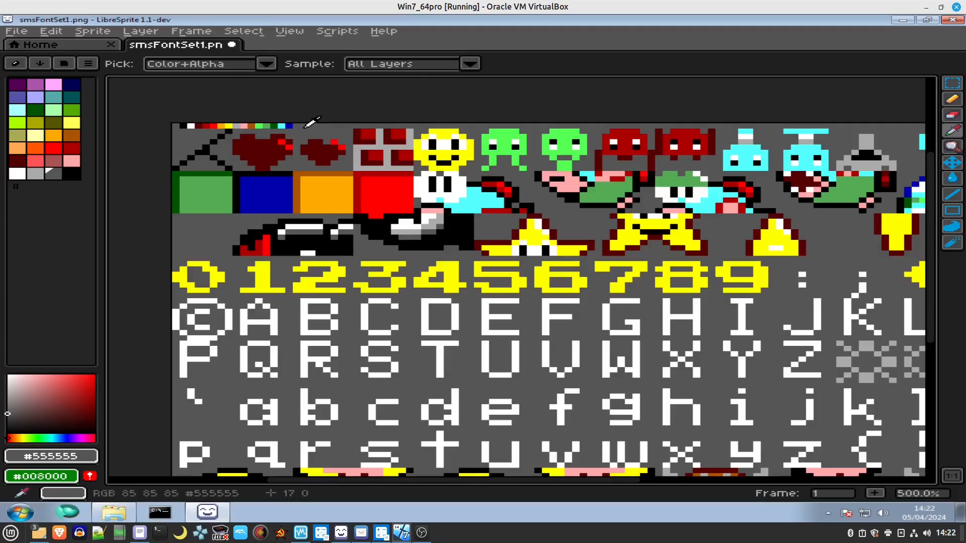
{"action": "scroll", "coordinate": [169, 129], "scroll_direction": "up", "scroll_amount": 2}
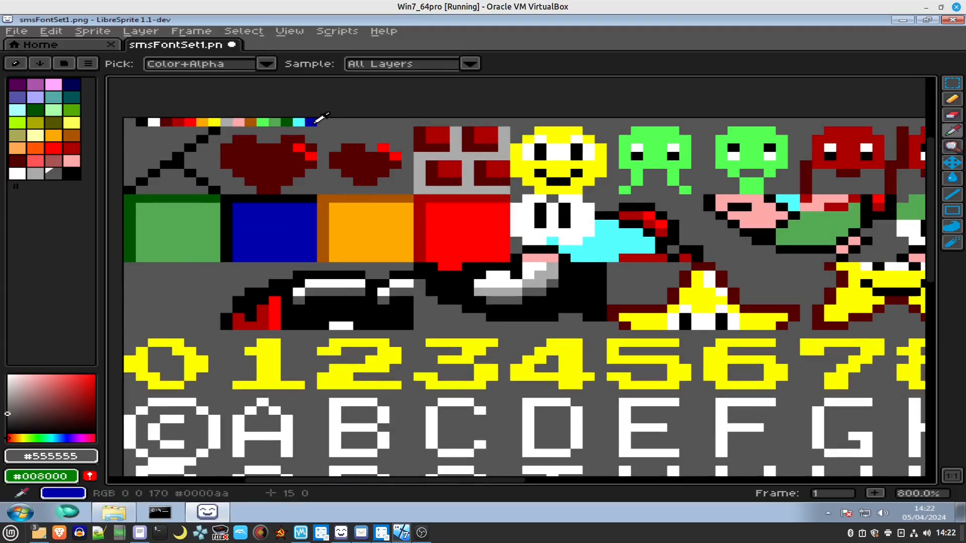
{"action": "left_click", "coordinate": [291, 32]}
{"action": "mouse_move", "coordinate": [301, 73]}
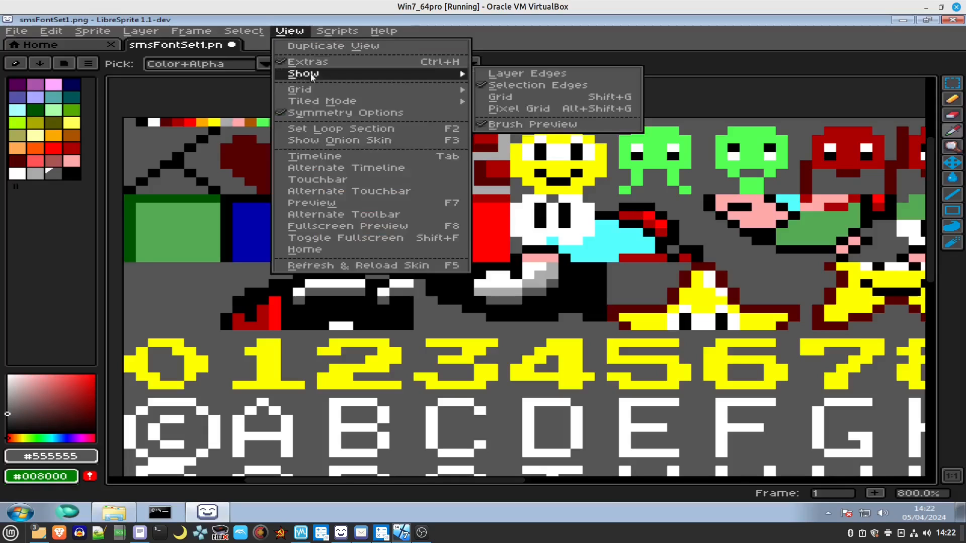
{"action": "left_click", "coordinate": [490, 96]}
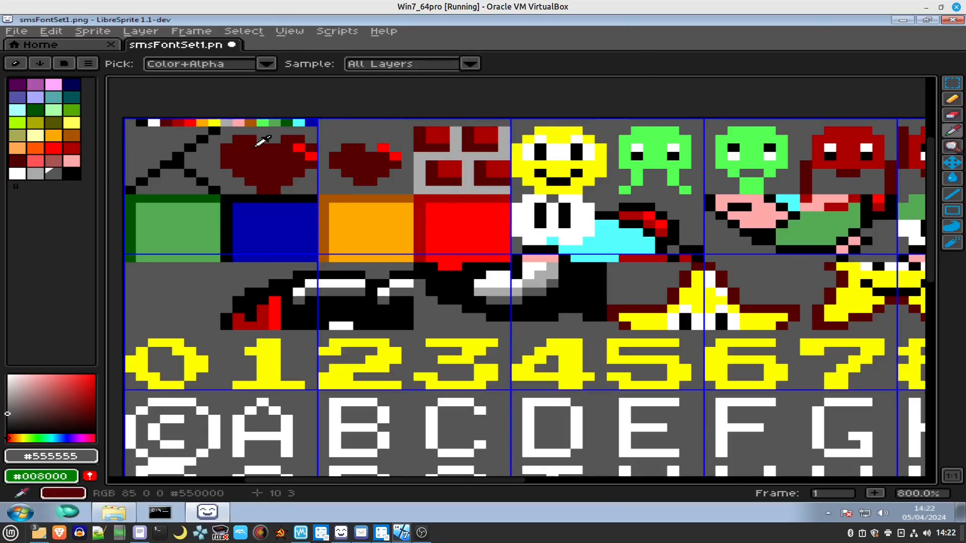
Set the grid's Y offset to 1 in Grid Settings.
{"action": "scroll", "coordinate": [259, 141], "scroll_direction": "up", "scroll_amount": 2}
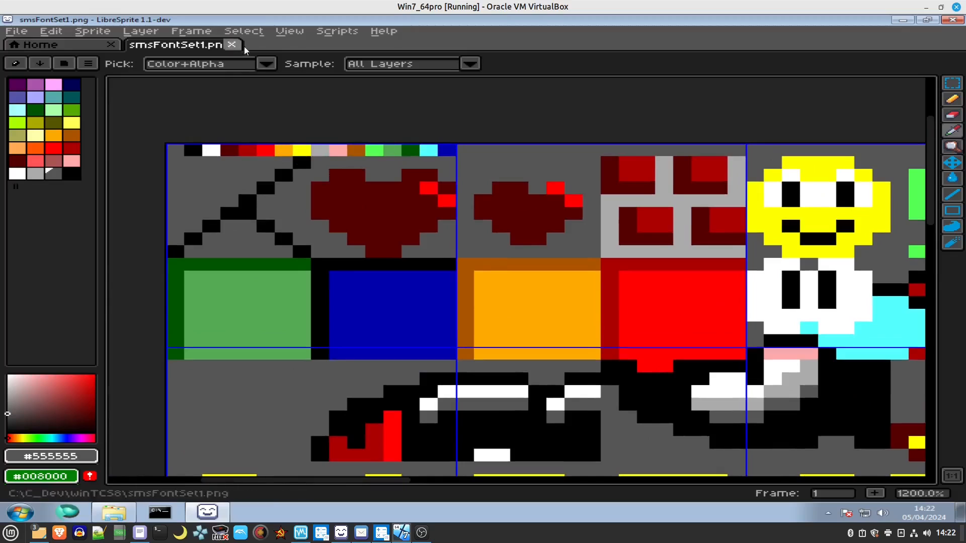
{"action": "left_click", "coordinate": [286, 31]}
{"action": "mouse_move", "coordinate": [318, 91]}
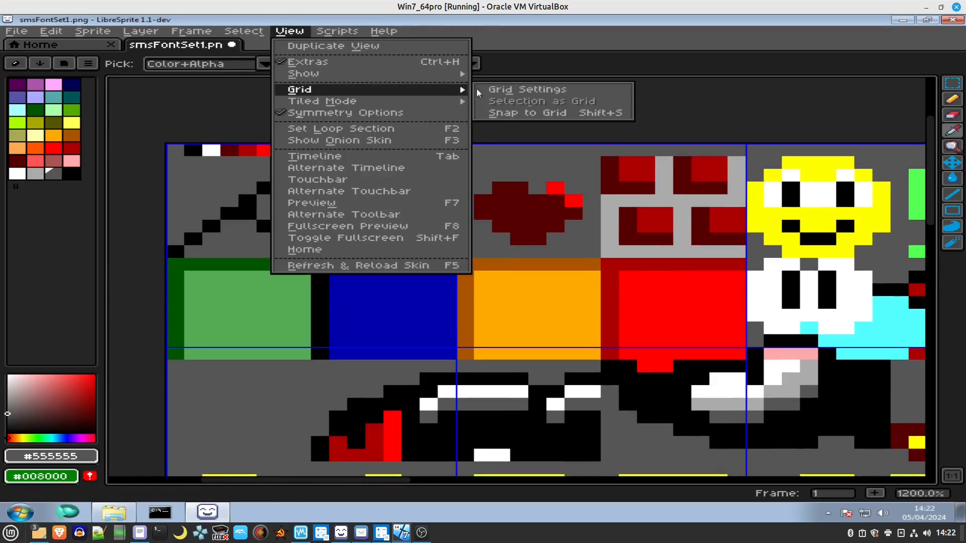
{"action": "left_click", "coordinate": [504, 90]}
{"action": "left_click", "coordinate": [556, 245]}
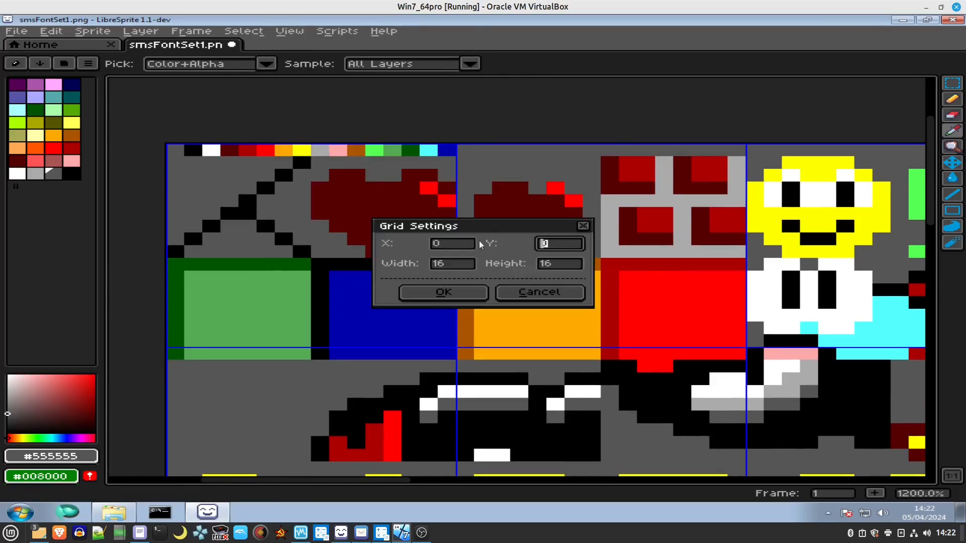
{"action": "type", "text": "1"}
{"action": "left_click", "coordinate": [473, 290]}
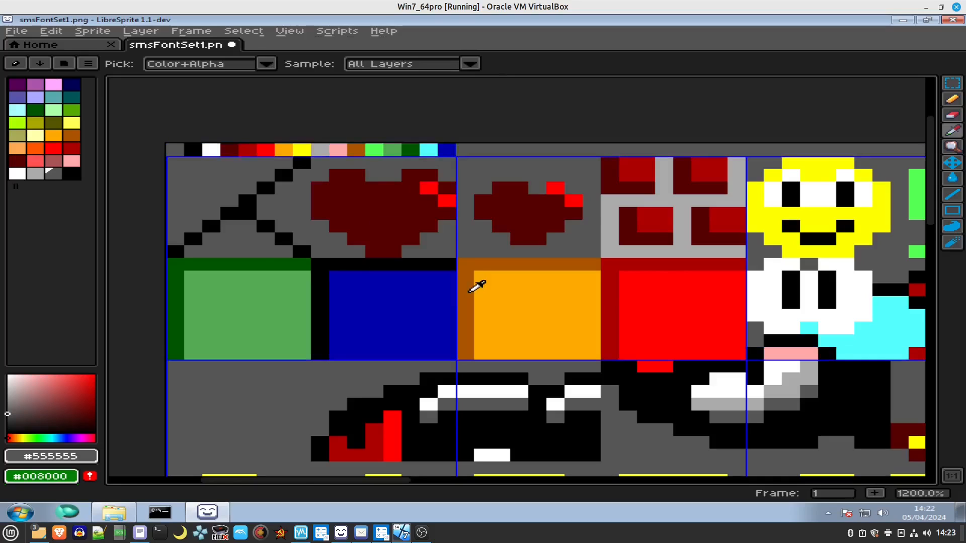
{"action": "scroll", "coordinate": [194, 147], "scroll_direction": "down", "scroll_amount": 1}
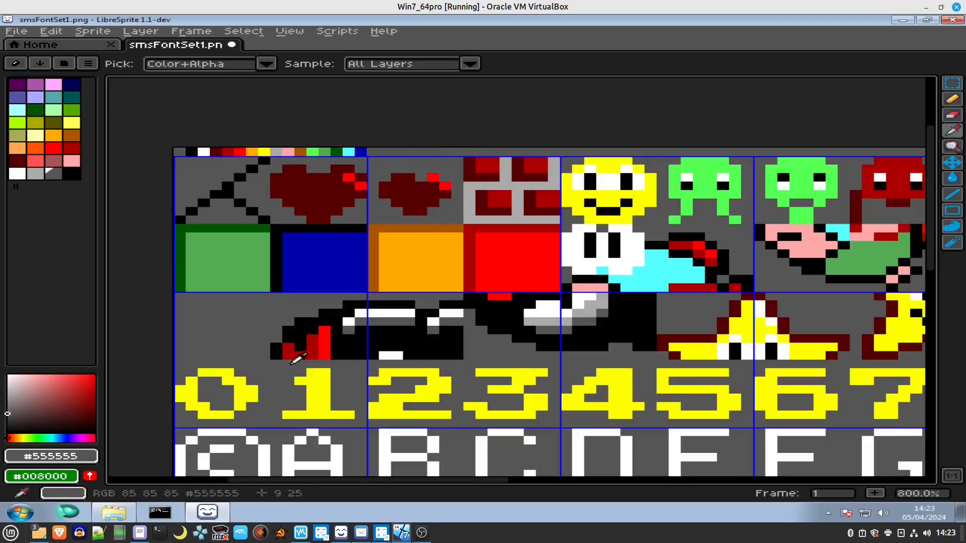
Examine the 16-pixel grid alignment across the whole smsFontSet1.png sprite sheet.
{"action": "scroll", "coordinate": [264, 146], "scroll_direction": "up", "scroll_amount": 2}
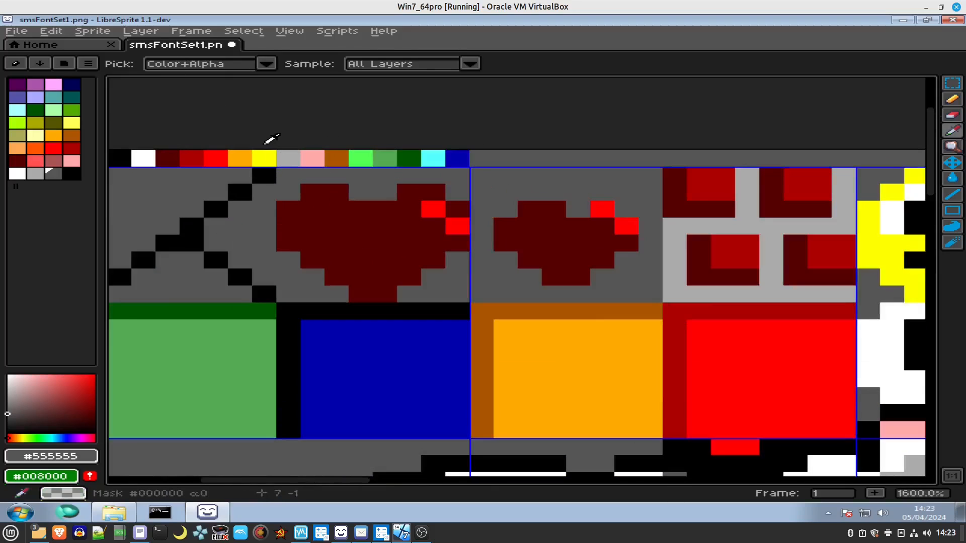
{"action": "left_click_drag", "start_coordinate": [169, 159], "coordinate": [348, 133]}
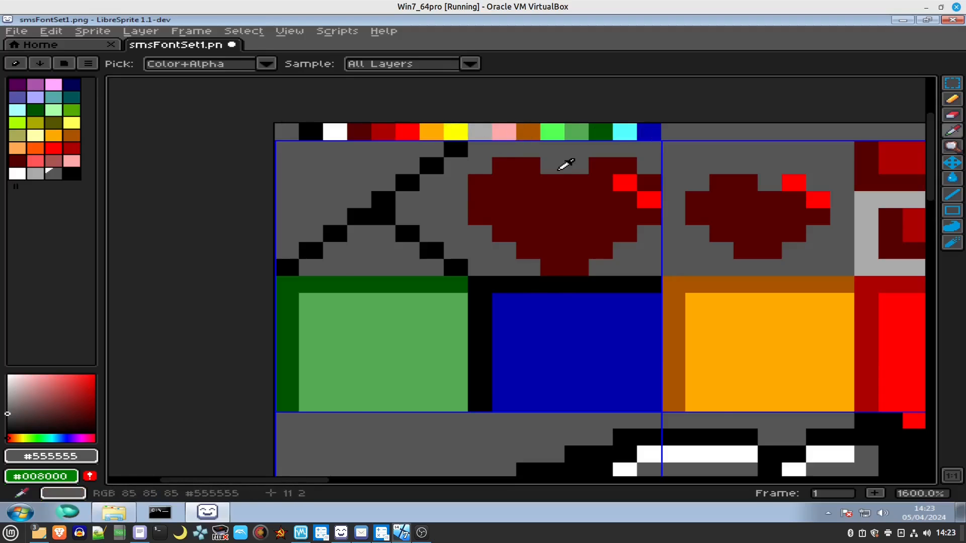
{"action": "scroll", "coordinate": [569, 168], "scroll_direction": "down", "scroll_amount": 1}
{"action": "left_click_drag", "start_coordinate": [578, 164], "coordinate": [367, 163]}
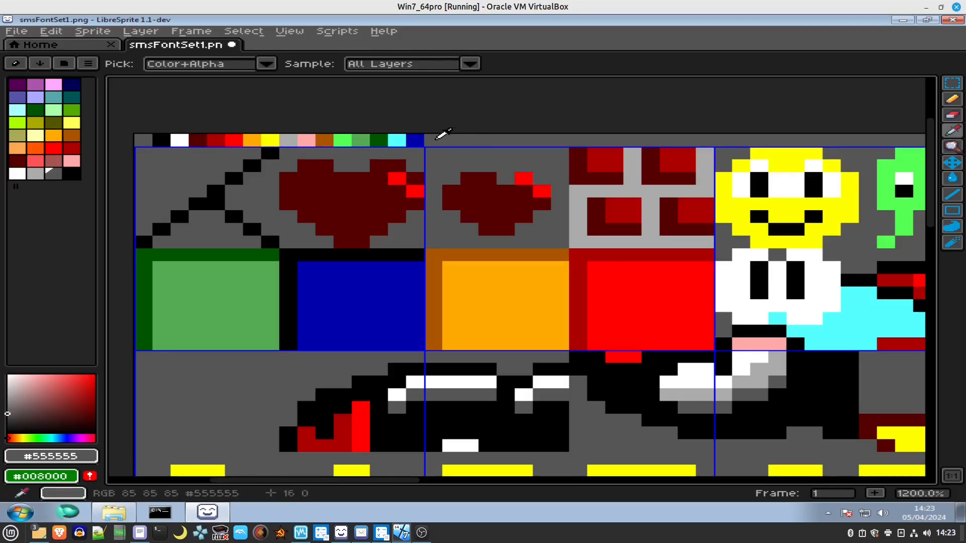
{"action": "scroll", "coordinate": [459, 135], "scroll_direction": "down", "scroll_amount": 4}
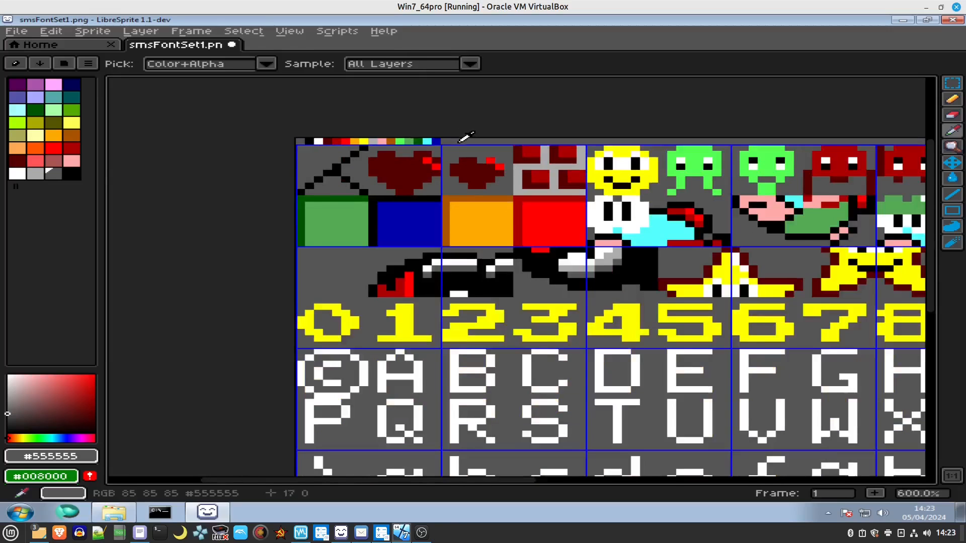
{"action": "scroll", "coordinate": [459, 142], "scroll_direction": "down", "scroll_amount": 2}
{"action": "left_click_drag", "start_coordinate": [542, 155], "coordinate": [350, 139]}
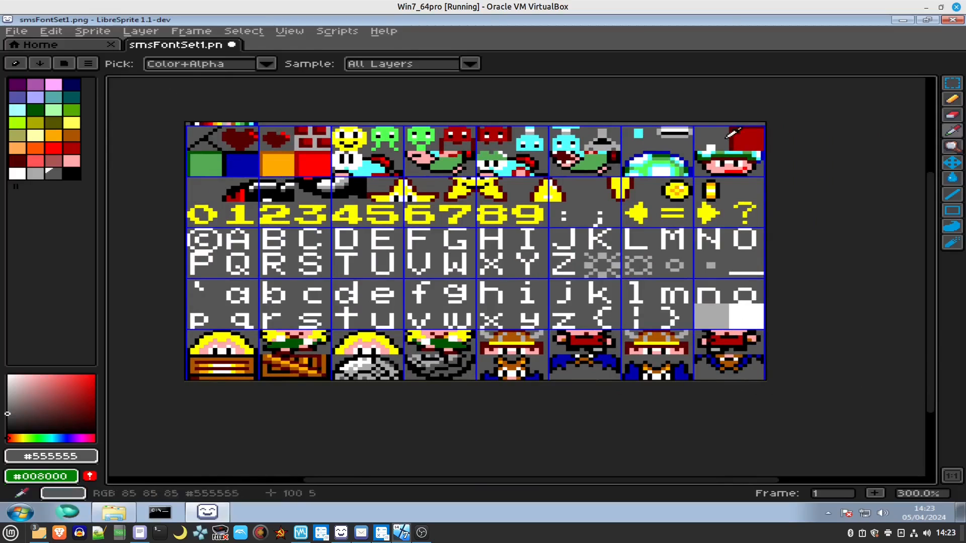
Switch to the winTCS8 folder in Explorer, copy its folder path and open the Command Prompt.
{"action": "left_click", "coordinate": [904, 20]}
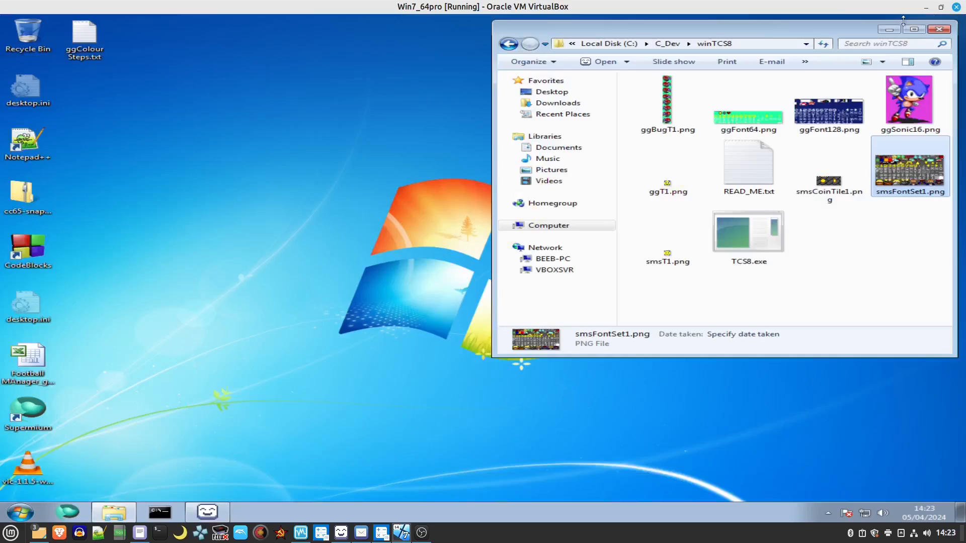
{"action": "left_click", "coordinate": [865, 255]}
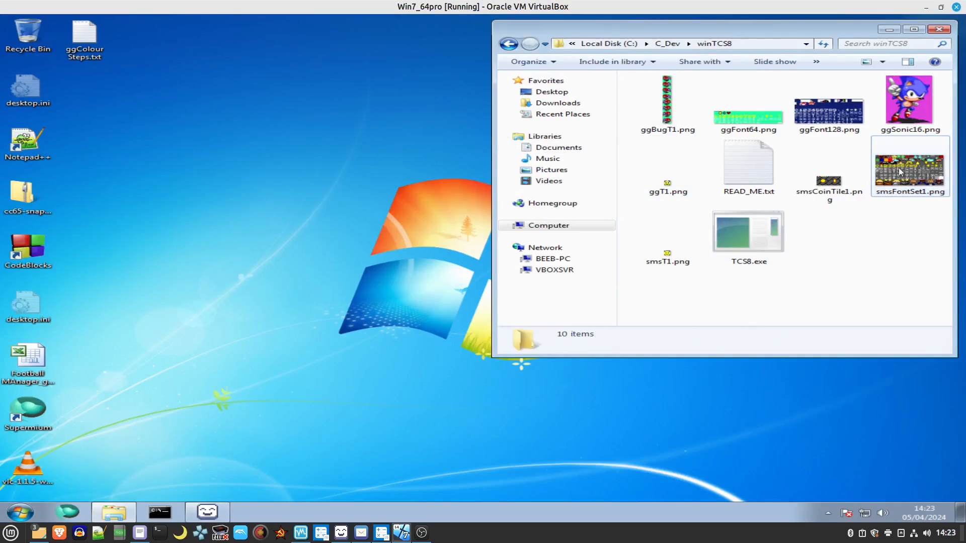
{"action": "left_click", "coordinate": [899, 168]}
{"action": "left_click", "coordinate": [842, 250]}
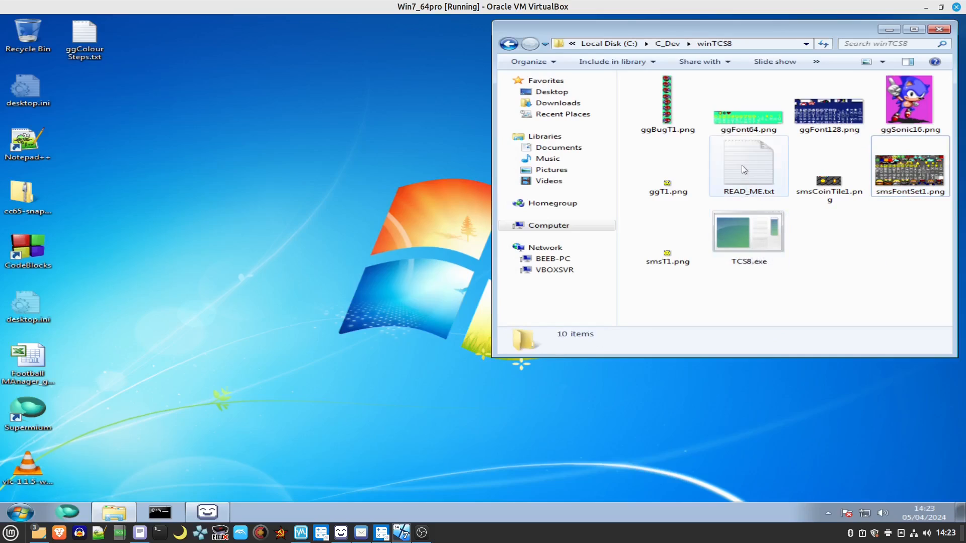
{"action": "mouse_move", "coordinate": [743, 170]}
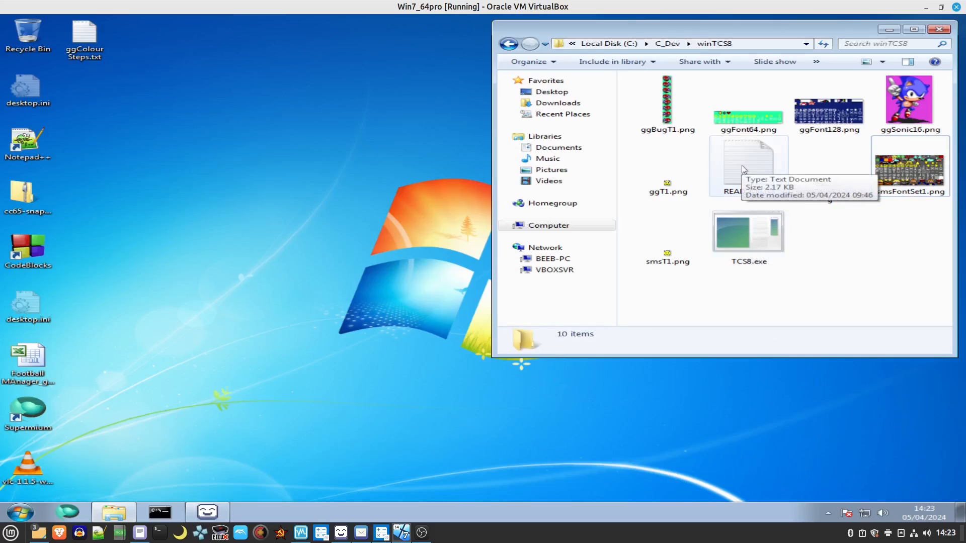
{"action": "left_click", "coordinate": [744, 43]}
{"action": "key", "text": "ctrl+c"}
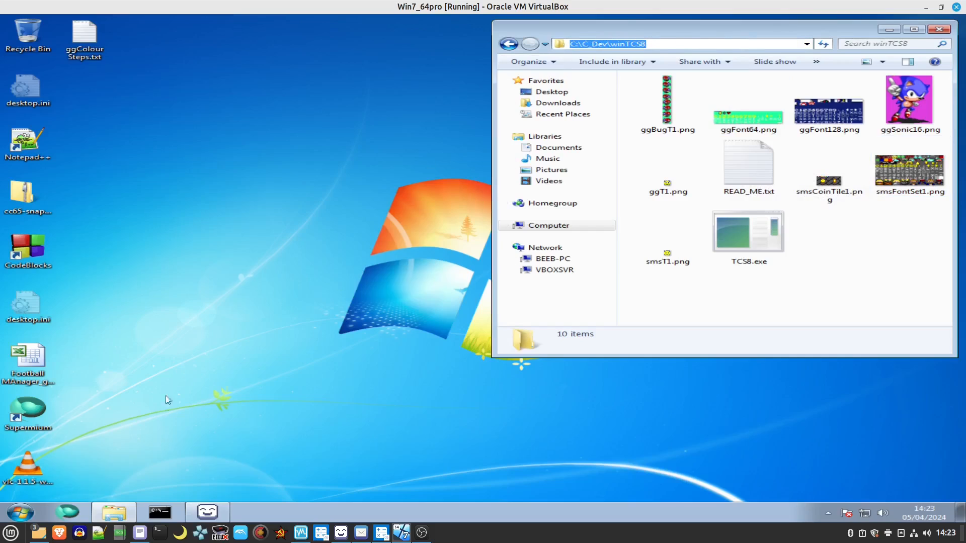
{"action": "left_click", "coordinate": [162, 507]}
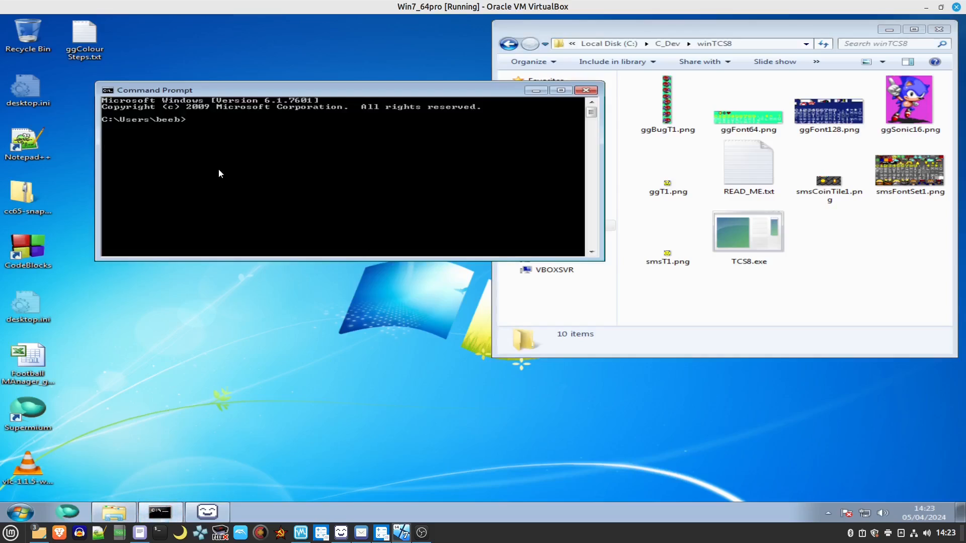
Change the command prompt's directory to C:\C_Dev\winTCS8.
{"action": "type", "text": "cd"}
{"action": "right_click", "coordinate": [299, 94]}
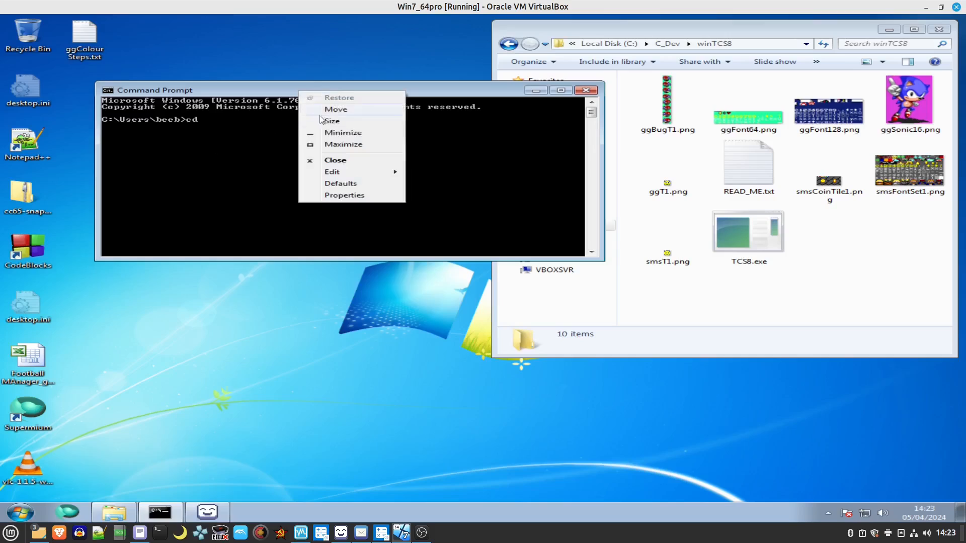
{"action": "mouse_move", "coordinate": [354, 172]}
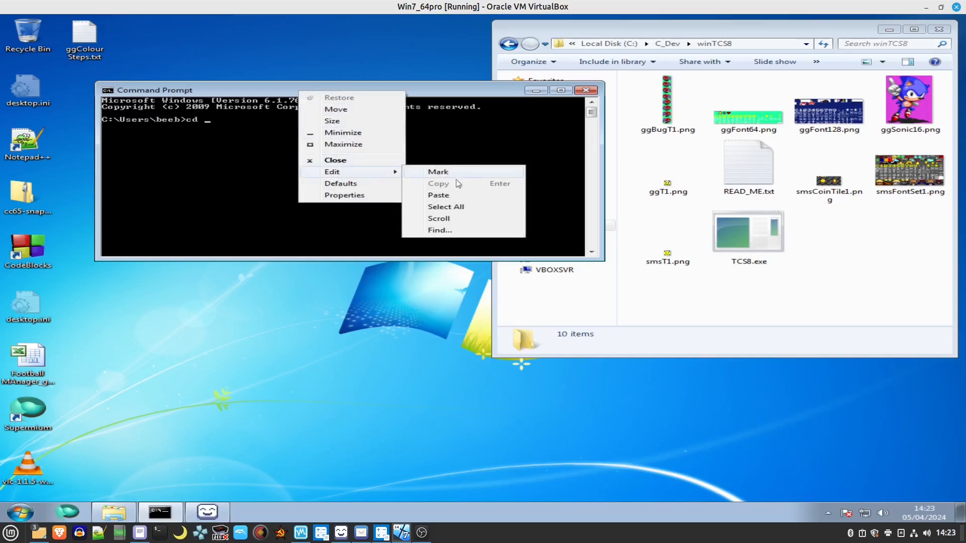
{"action": "left_click", "coordinate": [464, 194]}
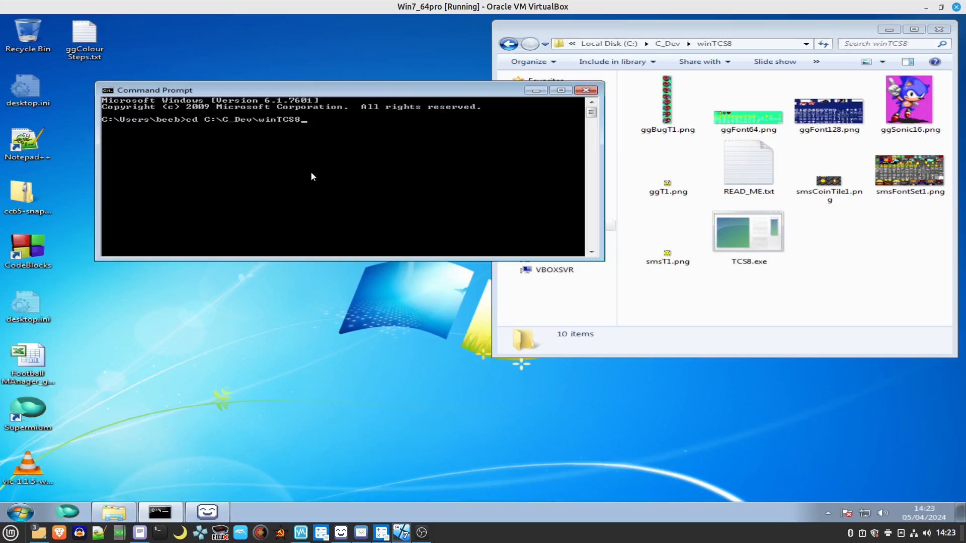
{"action": "key", "text": "Return"}
Run TCS8 -h in the command prompt to display the converter's parameter help.
{"action": "left_click_drag", "start_coordinate": [246, 89], "coordinate": [174, 71]}
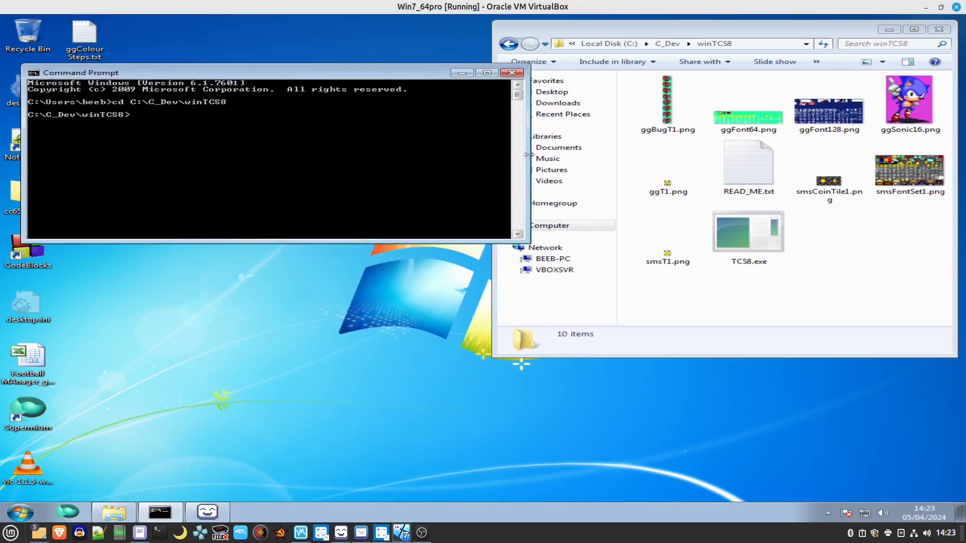
{"action": "left_click_drag", "start_coordinate": [528, 153], "coordinate": [477, 154]}
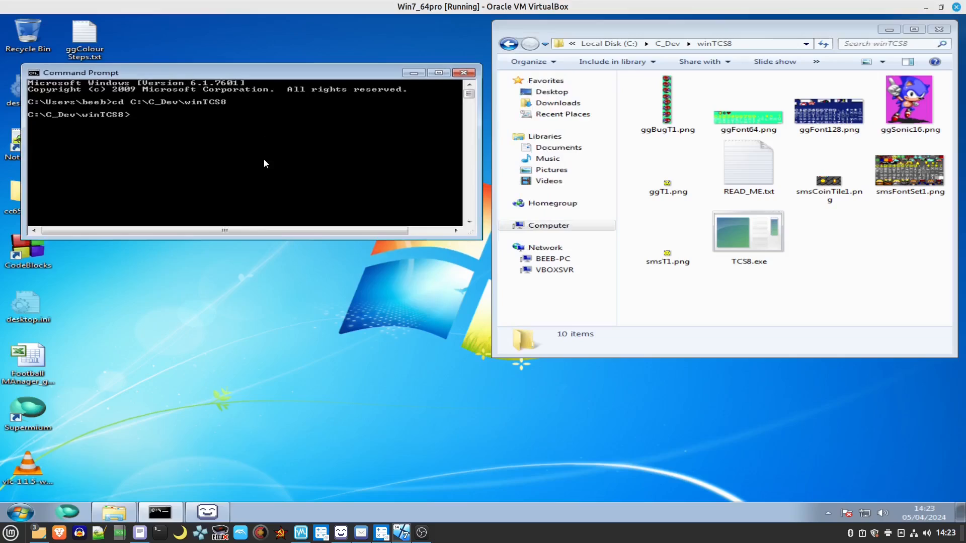
{"action": "type", "text": "TCS8 -h"}
{"action": "key", "text": "Return"}
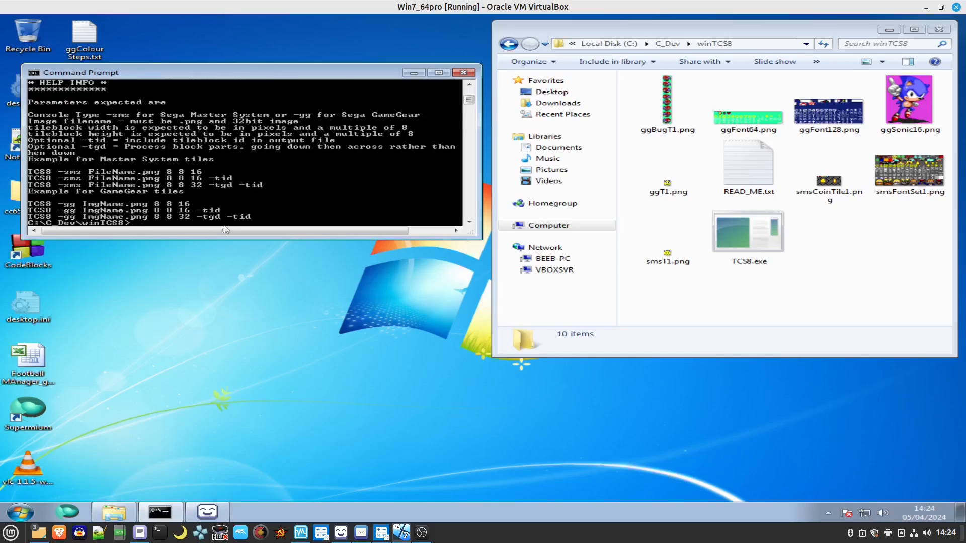
Run TCS8 -sms smsFontSet1.png 8 8 128 to convert the sprite sheet into Master System tiles.
{"action": "left_click_drag", "start_coordinate": [222, 240], "coordinate": [221, 352]}
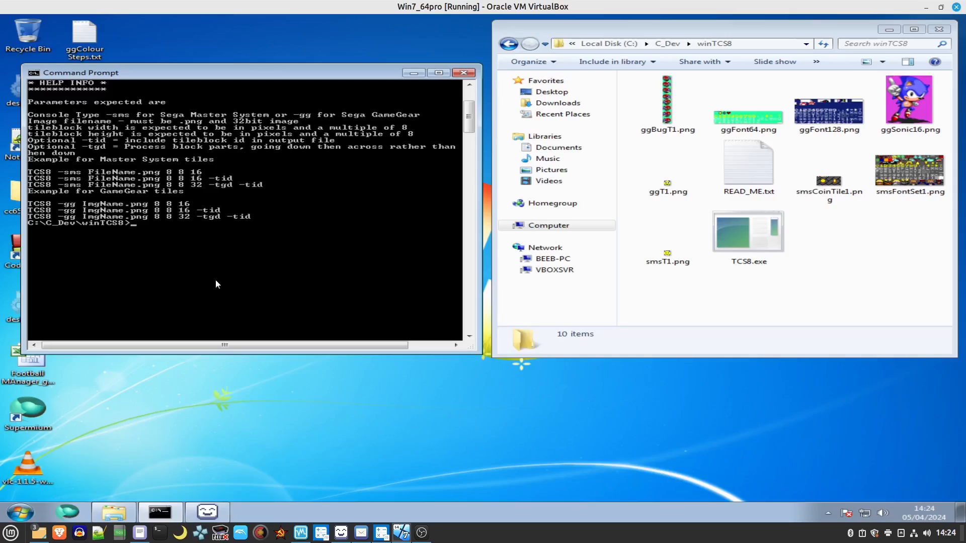
{"action": "type", "text": "TCS8 -"}
{"action": "type", "text": "sms"}
{"action": "type", "text": "smsFontSet1"}
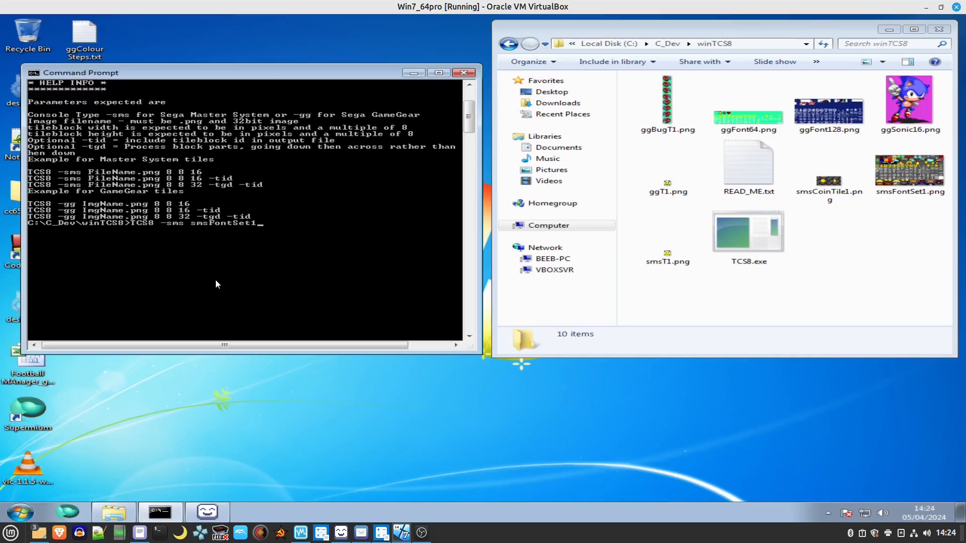
{"action": "type", "text": ".png 8 8 128"}
{"action": "key", "text": "Return"}
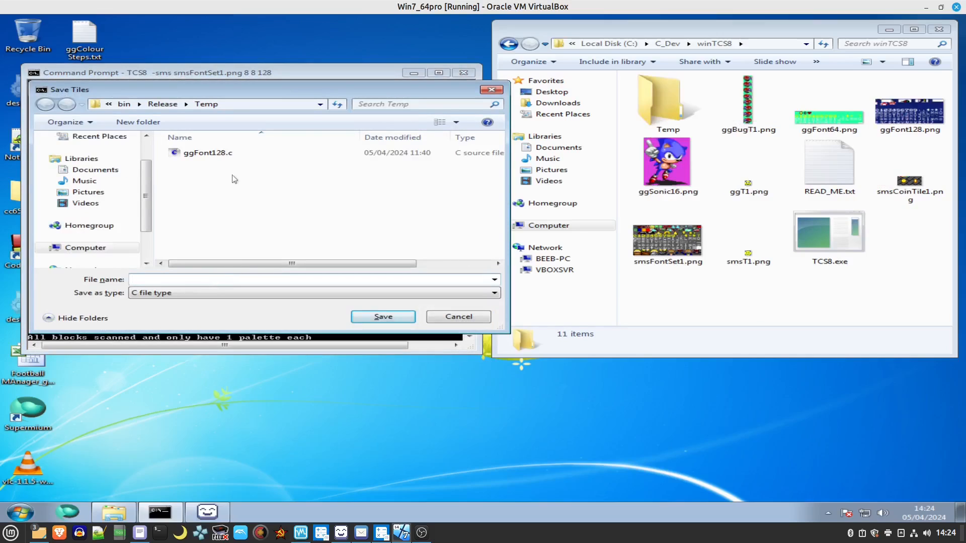
Save the generated tiles as smsFont1.c.
{"action": "left_click_drag", "start_coordinate": [232, 92], "coordinate": [268, 177]}
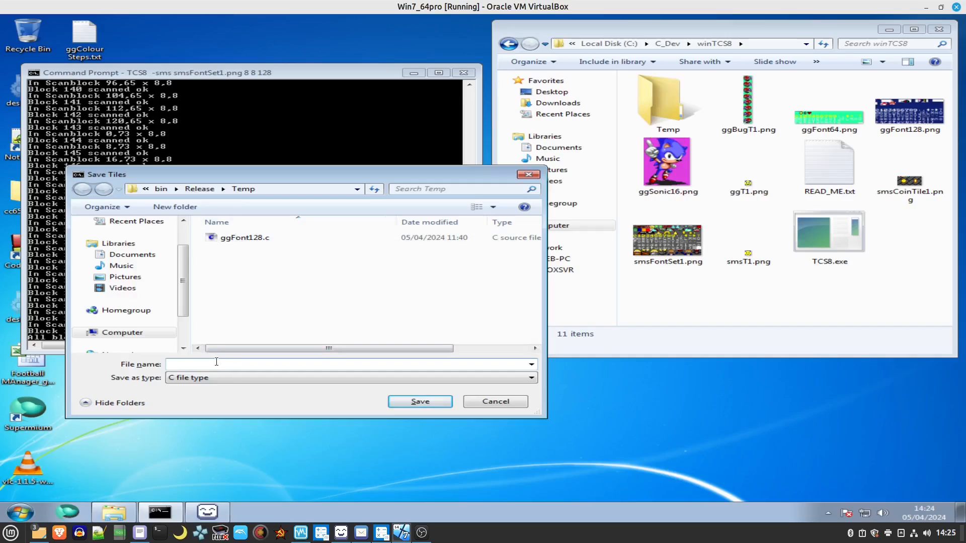
{"action": "type", "text": "smsFont1.c"}
{"action": "key", "text": "Return"}
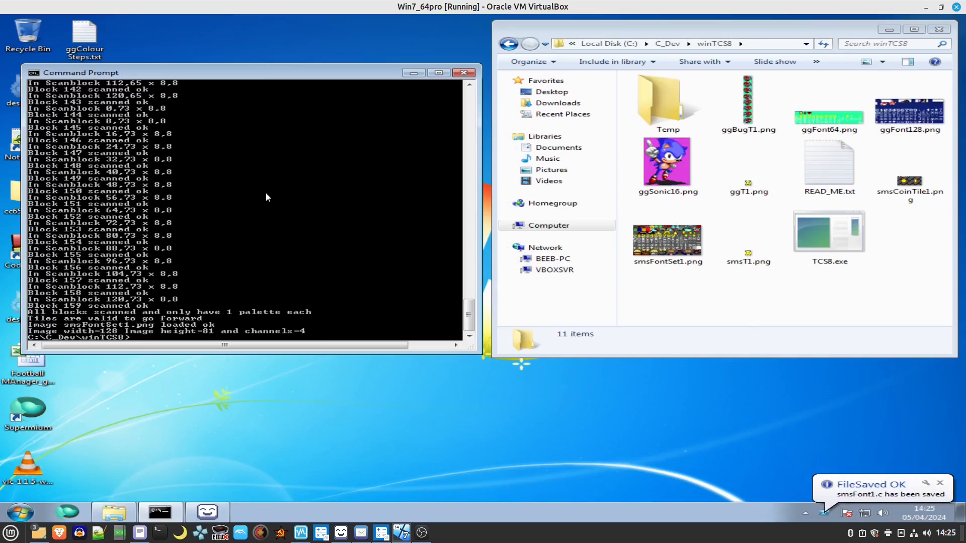
Browse in Explorer to the winTCS8_source\bin\Release\Temp folder holding the saved file.
{"action": "double_click", "coordinate": [667, 94]}
{"action": "left_click", "coordinate": [643, 44]}
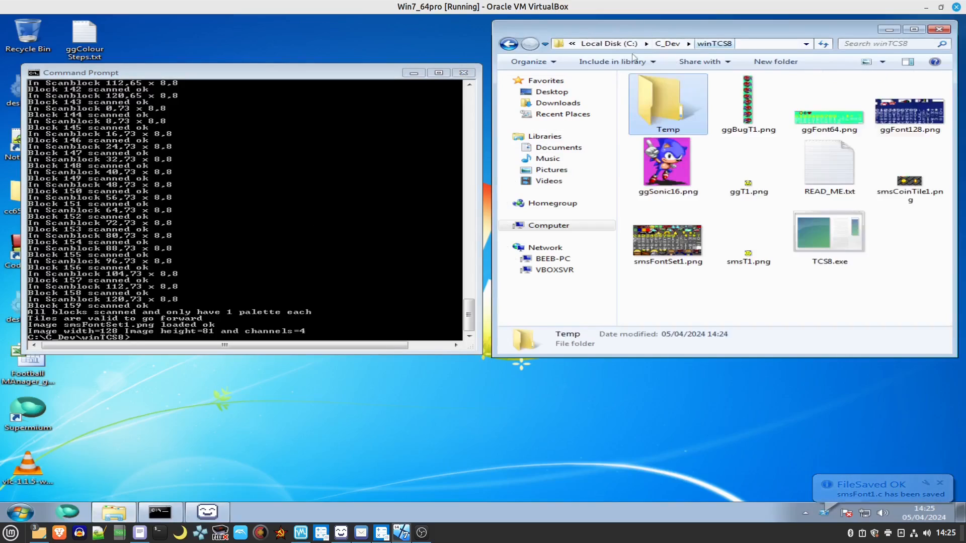
{"action": "left_click_drag", "start_coordinate": [218, 65], "coordinate": [218, 52]}
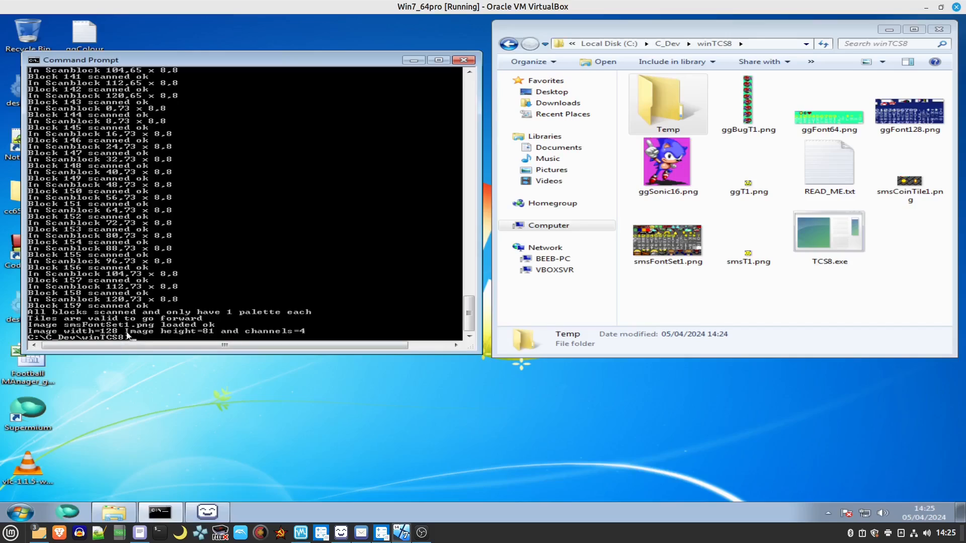
{"action": "left_click", "coordinate": [780, 305]}
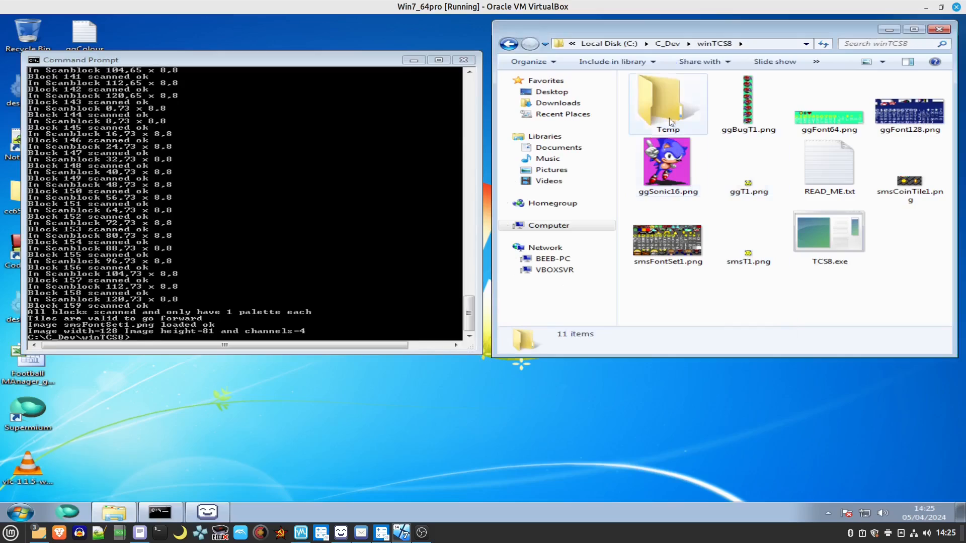
{"action": "double_click", "coordinate": [662, 103]}
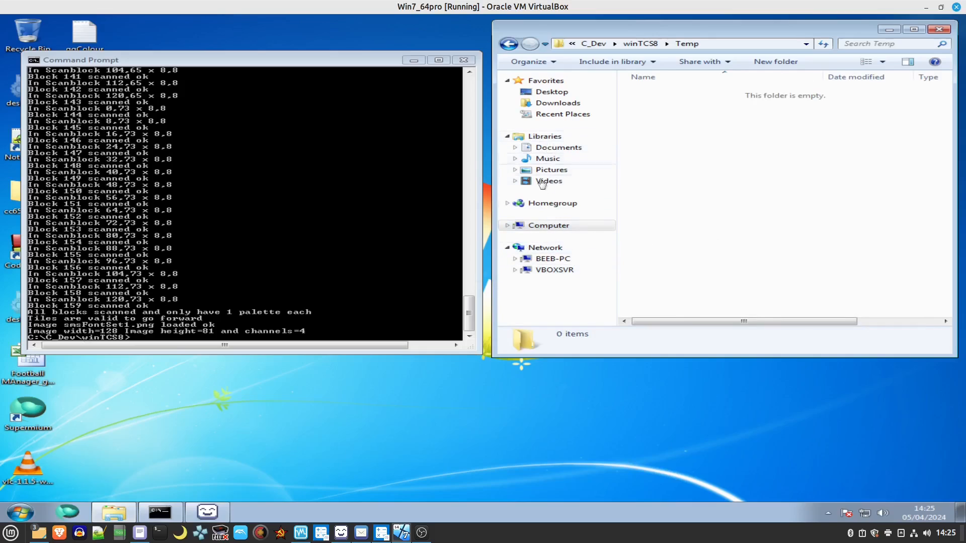
{"action": "left_click", "coordinate": [547, 226]}
{"action": "double_click", "coordinate": [674, 95]}
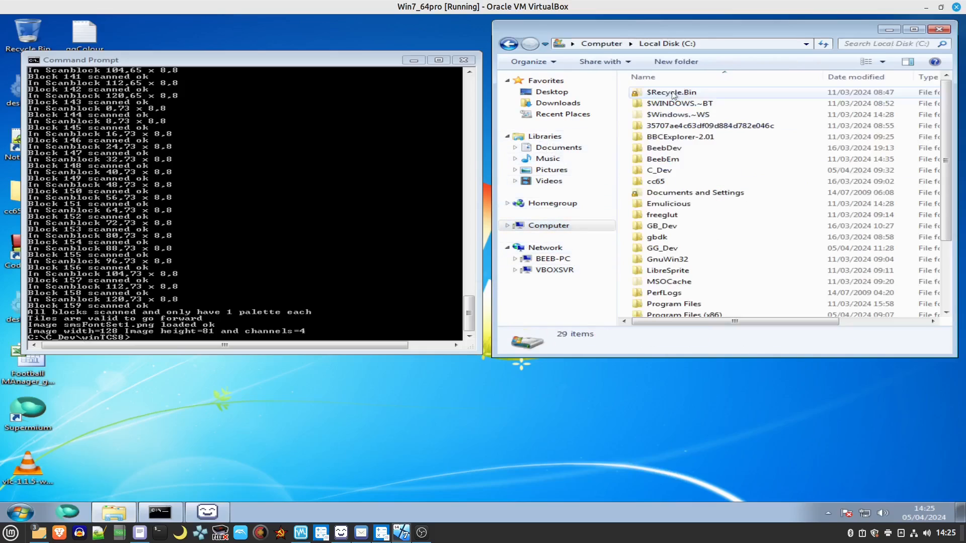
{"action": "double_click", "coordinate": [664, 172]}
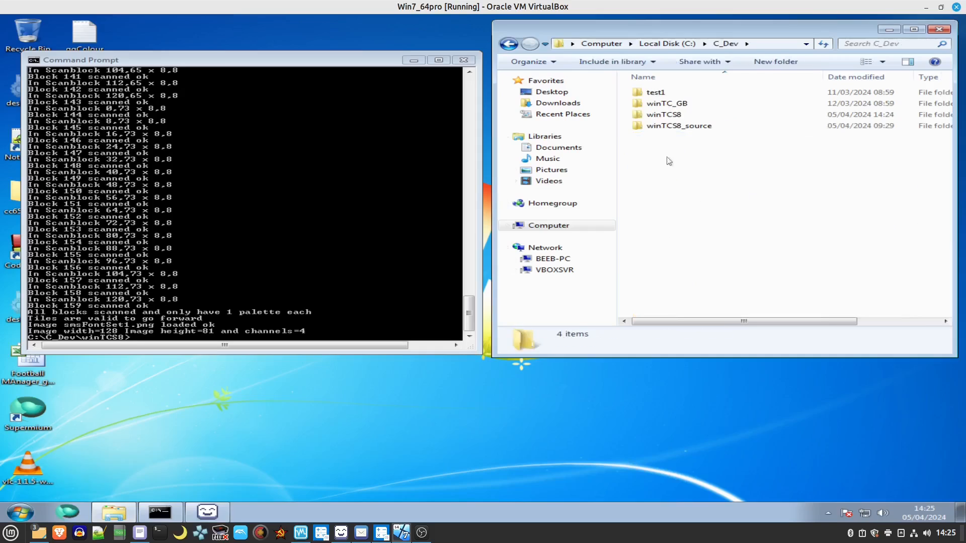
{"action": "double_click", "coordinate": [664, 126]}
{"action": "double_click", "coordinate": [657, 92]}
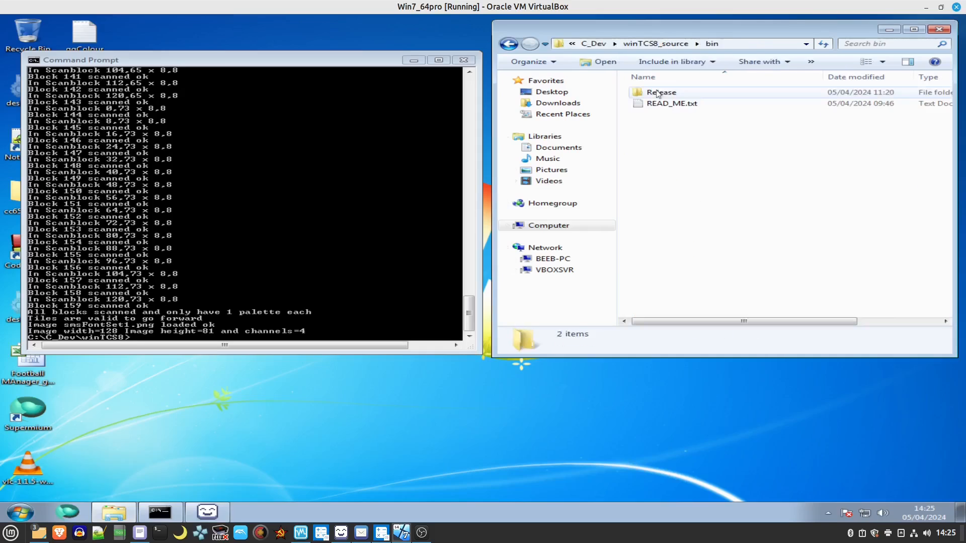
{"action": "double_click", "coordinate": [658, 93]}
{"action": "double_click", "coordinate": [656, 89]}
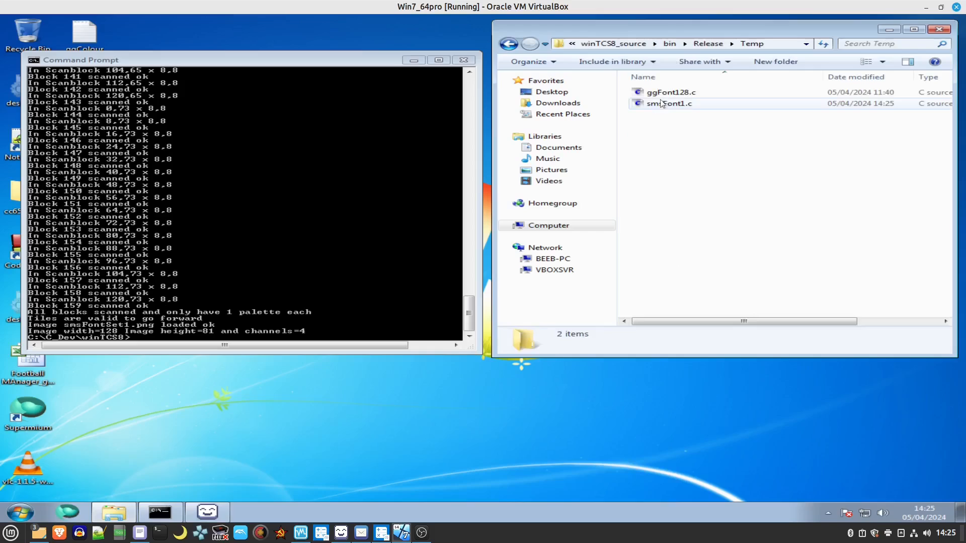
Open smsFont1.c with Notepad.
{"action": "left_click", "coordinate": [664, 107]}
{"action": "right_click", "coordinate": [663, 108]}
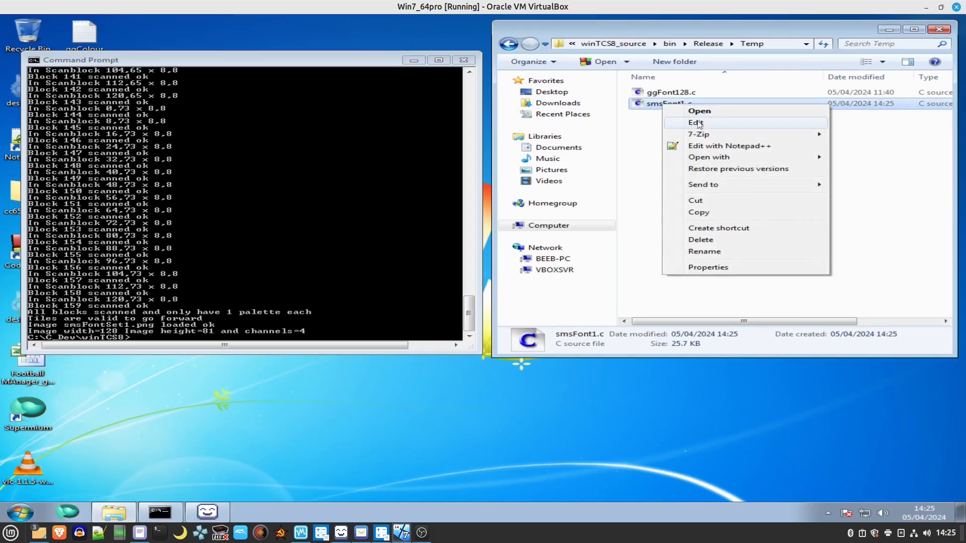
{"action": "mouse_move", "coordinate": [715, 157]}
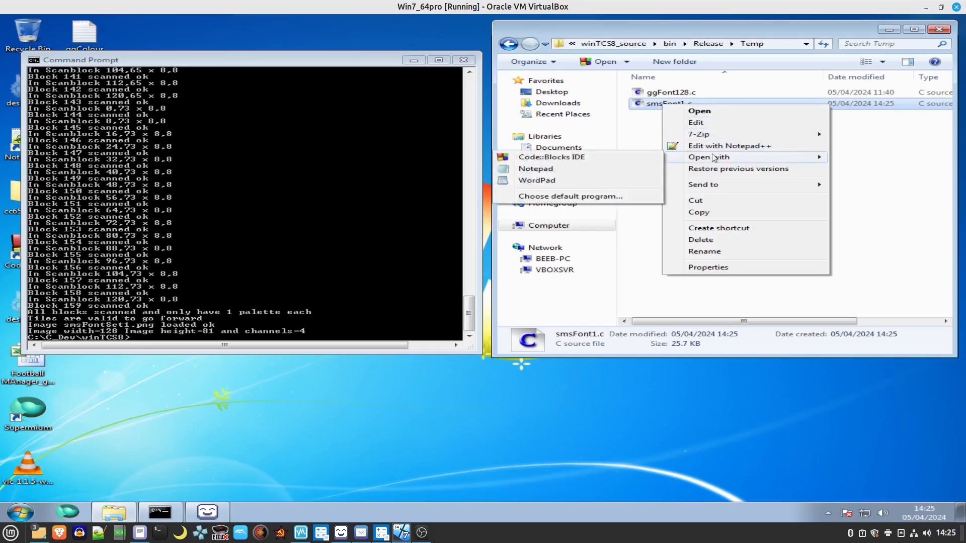
{"action": "left_click", "coordinate": [597, 169]}
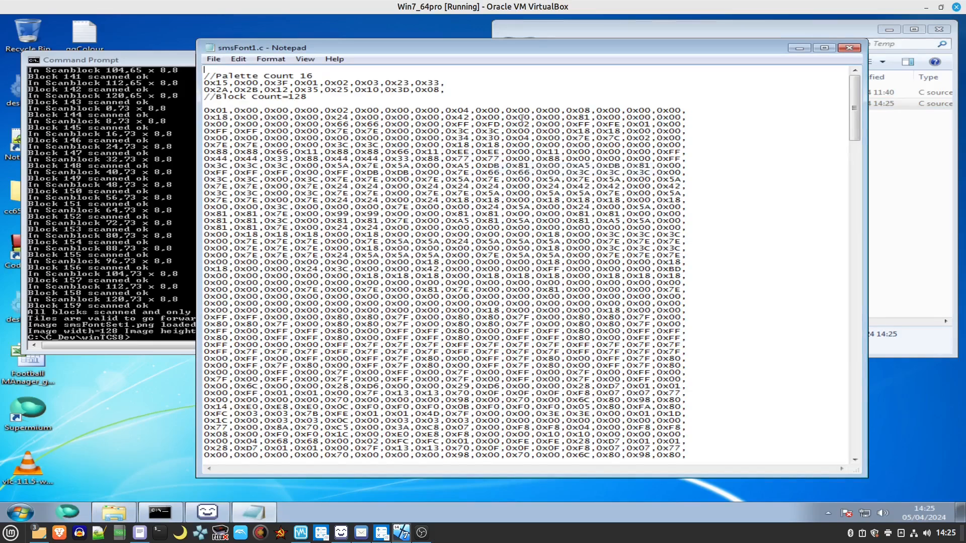
Select the palette value lines in smsFont1.c and scroll through the tile data below.
{"action": "left_click_drag", "start_coordinate": [441, 90], "coordinate": [197, 86]}
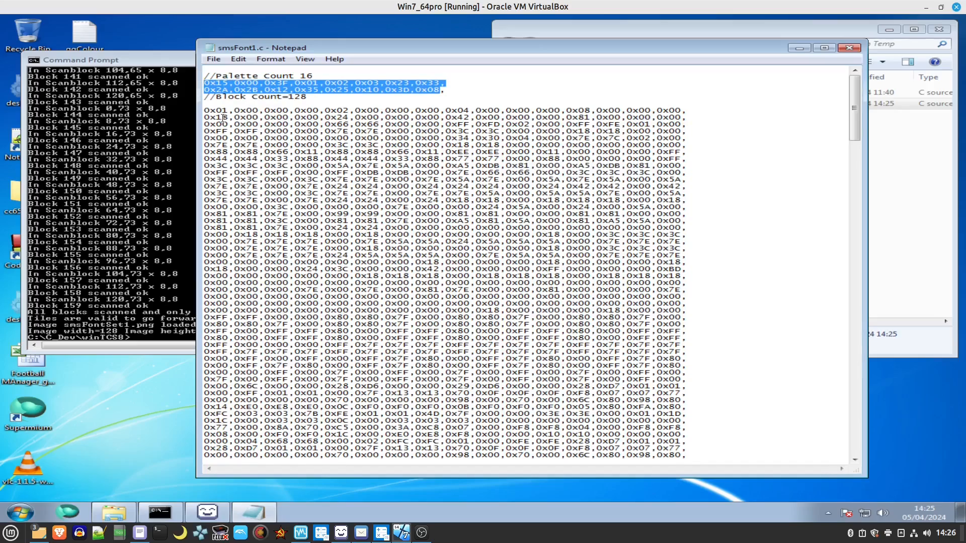
{"action": "scroll", "coordinate": [242, 116], "scroll_direction": "down", "scroll_amount": 2}
{"action": "scroll", "coordinate": [242, 117], "scroll_direction": "down", "scroll_amount": 20}
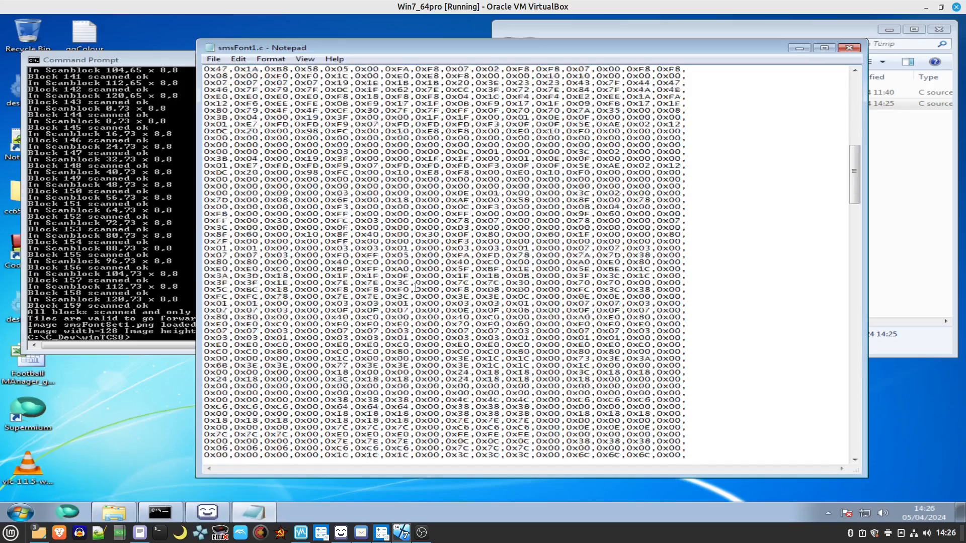
Close smsFont1.c and browse Explorer to the C:\C_Dev\winTCS8 folder.
{"action": "scroll", "coordinate": [422, 290], "scroll_direction": "down", "scroll_amount": 14}
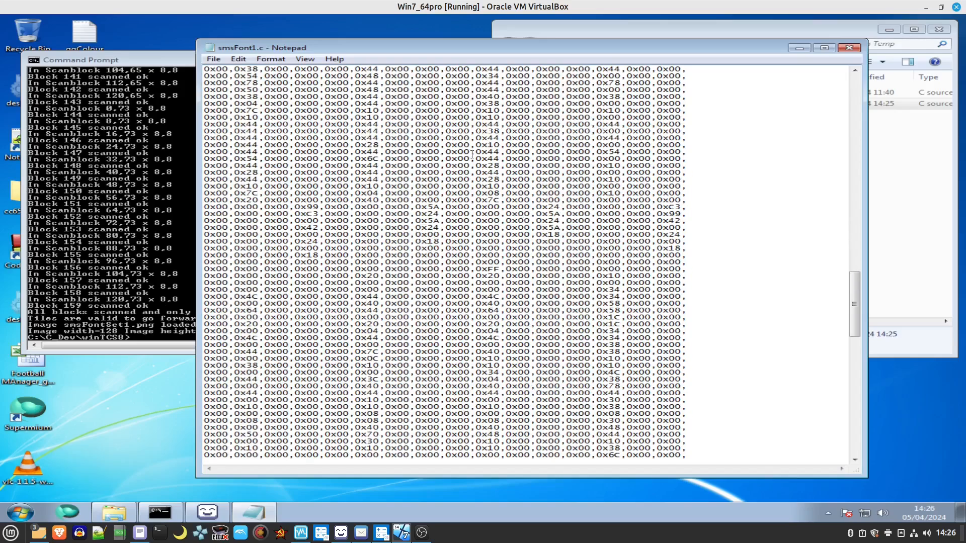
{"action": "left_click", "coordinate": [849, 47]}
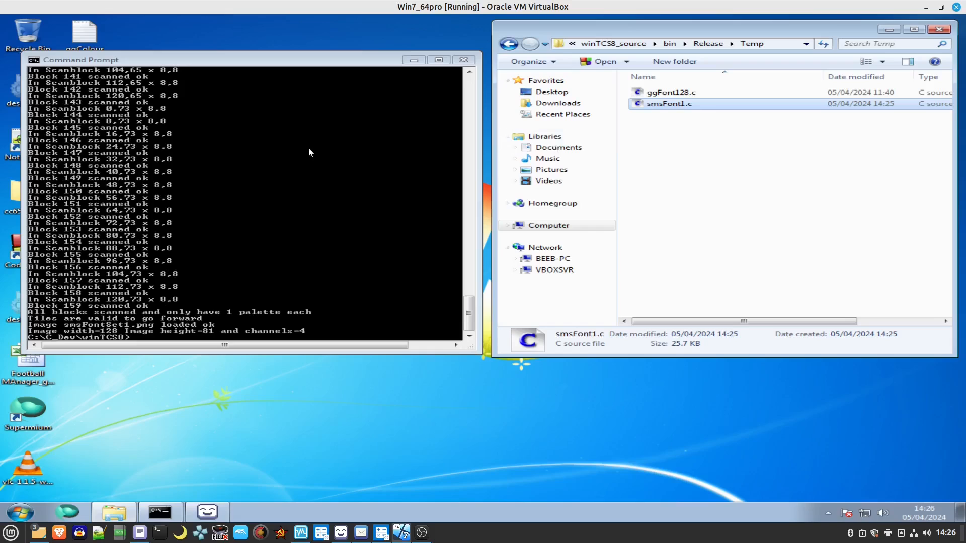
{"action": "left_click", "coordinate": [620, 45]}
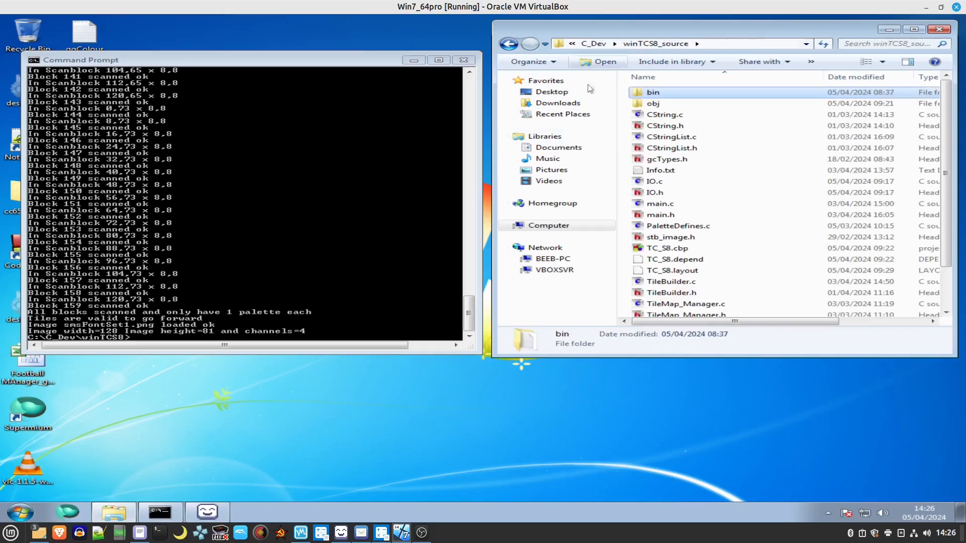
{"action": "scroll", "coordinate": [287, 260], "scroll_direction": "down", "scroll_amount": 2}
{"action": "left_click", "coordinate": [220, 268]}
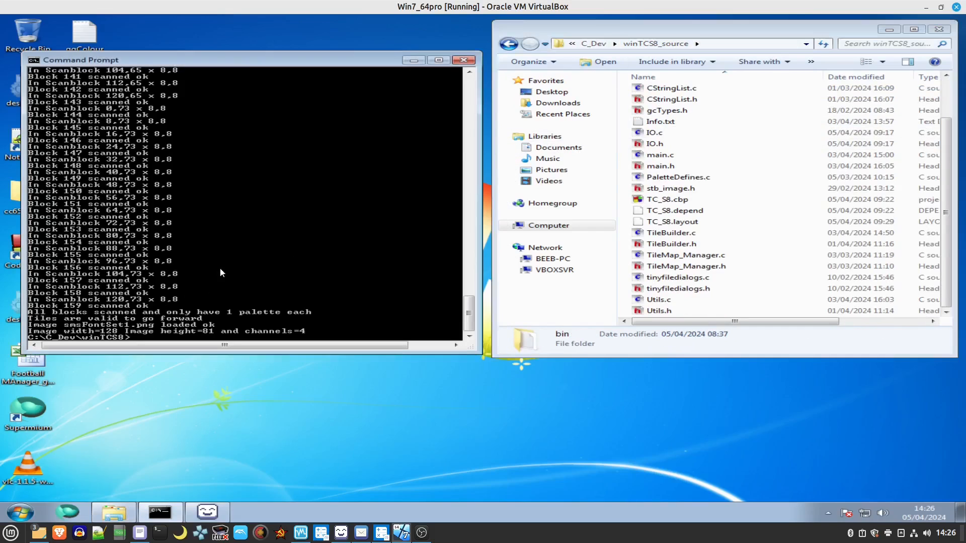
{"action": "left_click", "coordinate": [548, 229]}
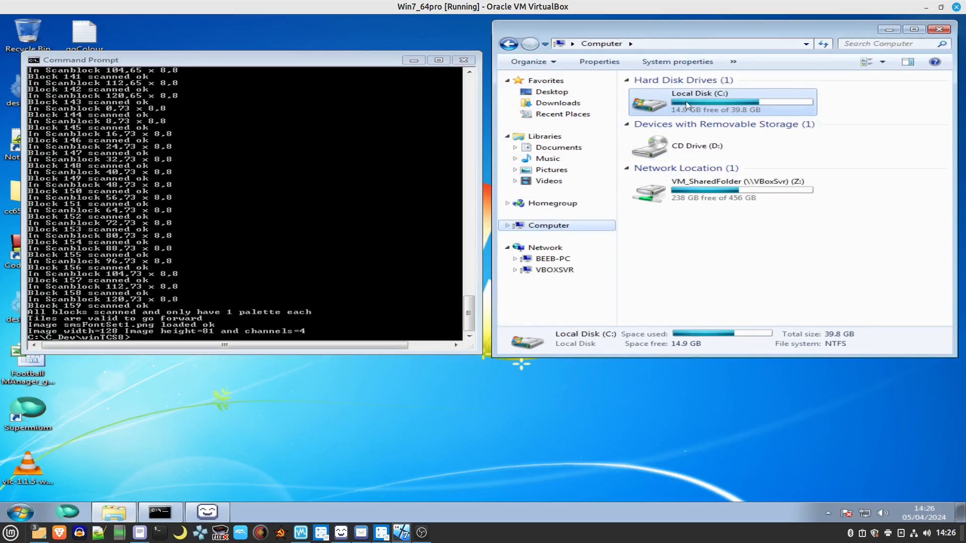
{"action": "double_click", "coordinate": [686, 101]}
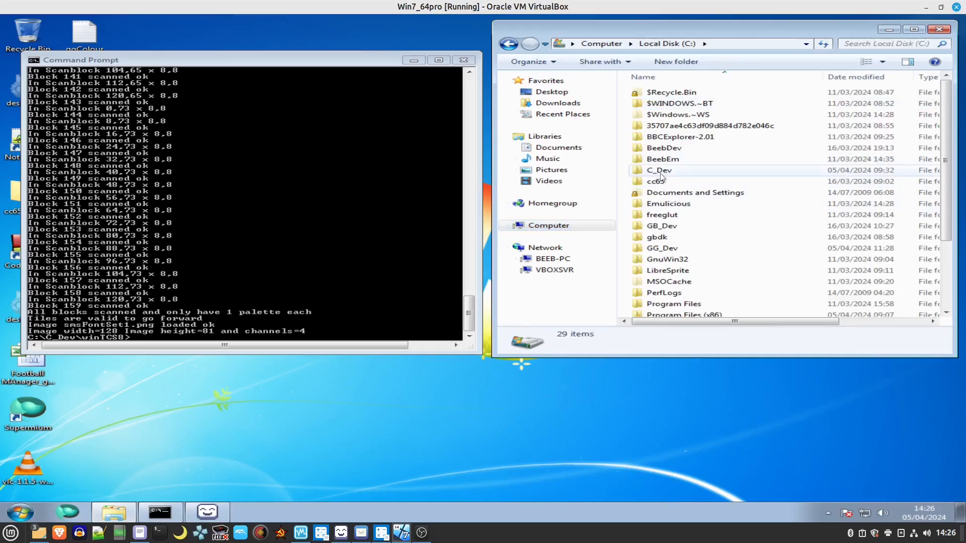
{"action": "double_click", "coordinate": [665, 171]}
{"action": "double_click", "coordinate": [669, 116]}
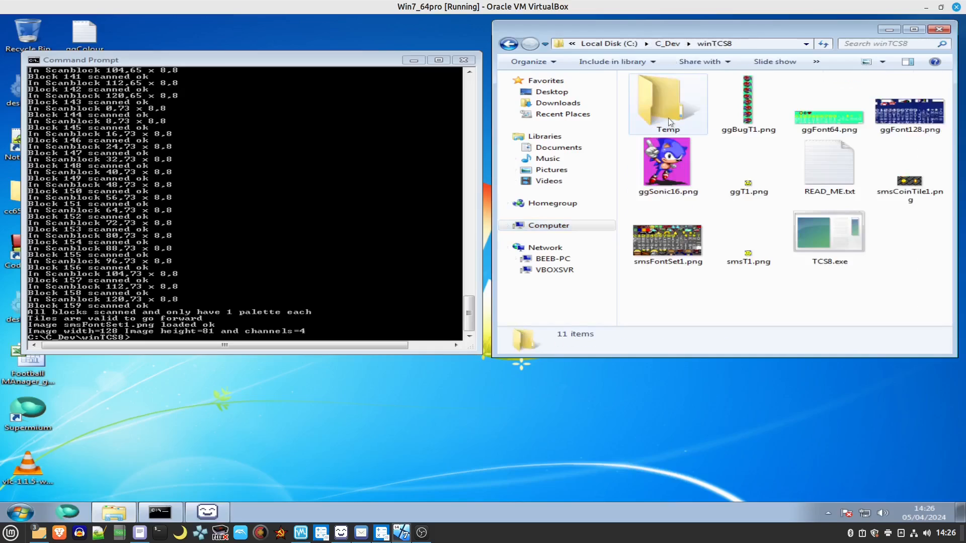
Rerun TCS8 with the previous command edited to TCS8 -gg ggFont128.png 8 8 128.
{"action": "left_click", "coordinate": [236, 270]}
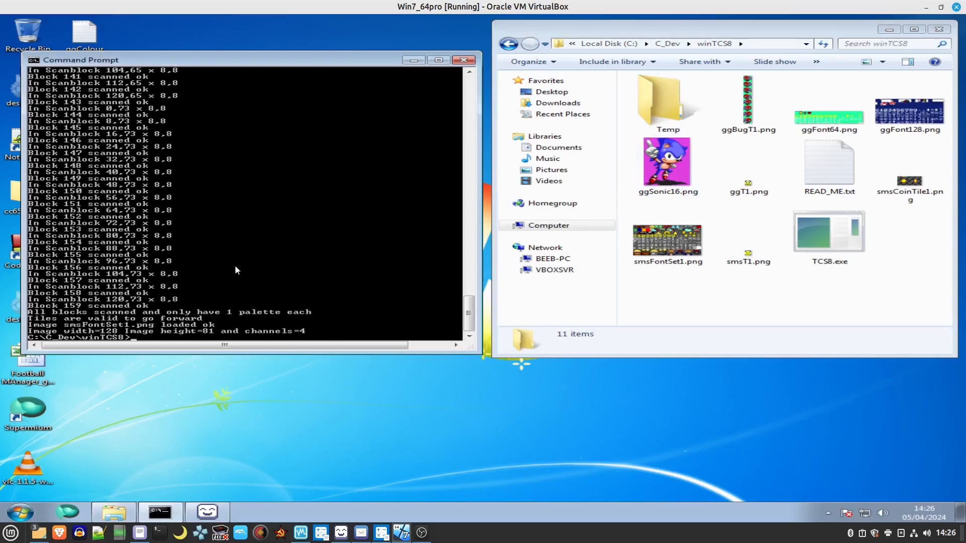
{"action": "key", "text": "Up"}
{"action": "key", "text": "Left"}
{"action": "key", "text": "Left"}
{"action": "key", "text": "Left"}
{"action": "key", "text": "Left"}
{"action": "key", "text": "Left"}
{"action": "key", "text": "Left"}
{"action": "key", "text": "Left"}
{"action": "key", "text": "Left"}
{"action": "key", "text": "Left"}
{"action": "key", "text": "Left"}
{"action": "key", "text": "Left"}
{"action": "key", "text": "Left"}
{"action": "key", "text": "Left"}
{"action": "key", "text": "Left"}
{"action": "key", "text": "Left"}
{"action": "key", "text": "Left"}
{"action": "key", "text": "Left"}
{"action": "key", "text": "Left"}
{"action": "key", "text": "Left"}
{"action": "key", "text": "Left"}
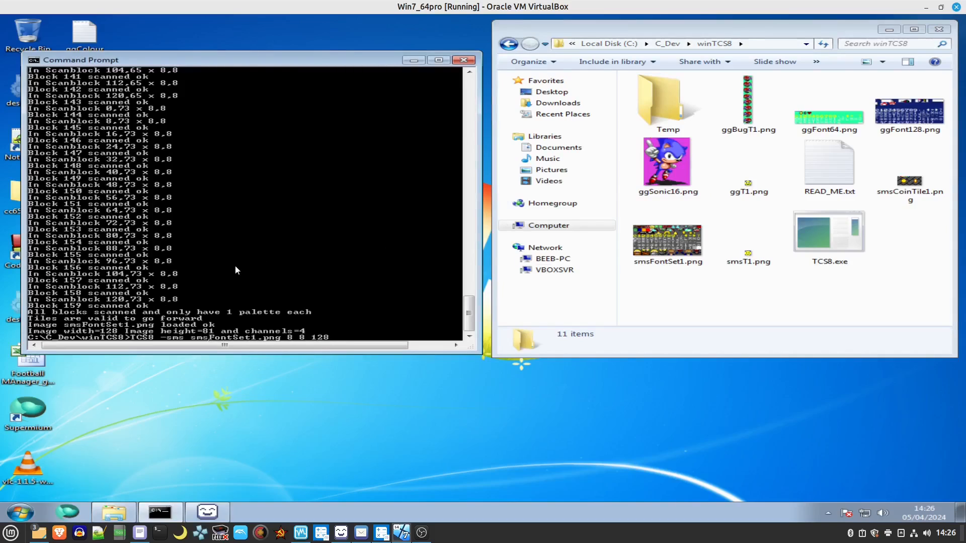
{"action": "key", "text": "BackSpace"}
{"action": "key", "text": "BackSpace"}
{"action": "key", "text": "BackSpace"}
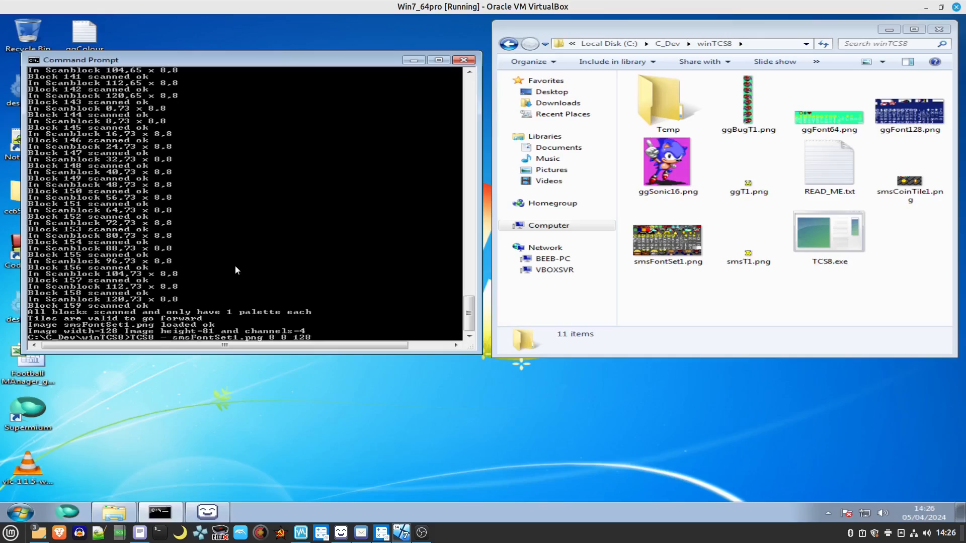
{"action": "type", "text": "gg"}
{"action": "key", "text": "Right"}
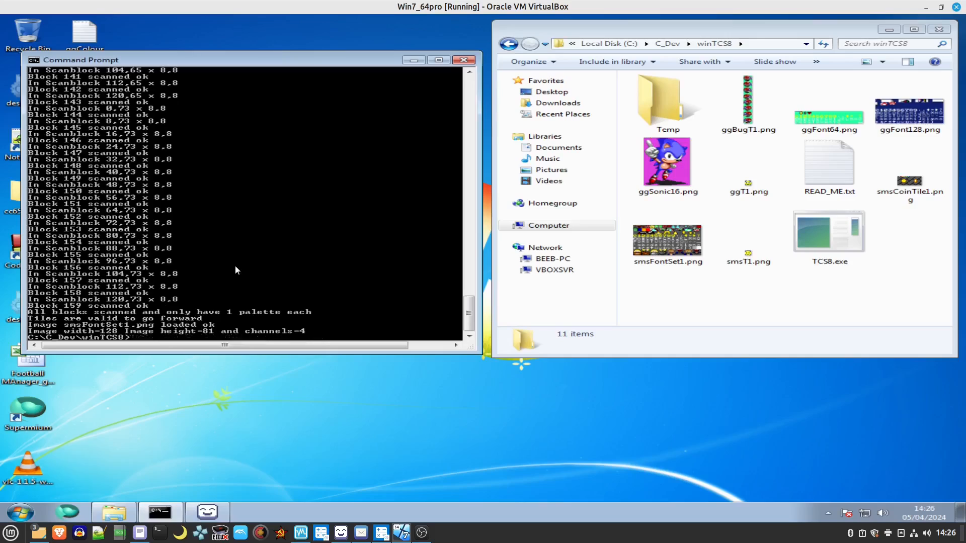
{"action": "key", "text": "Delete"}
{"action": "key", "text": "Delete"}
{"action": "key", "text": "Delete"}
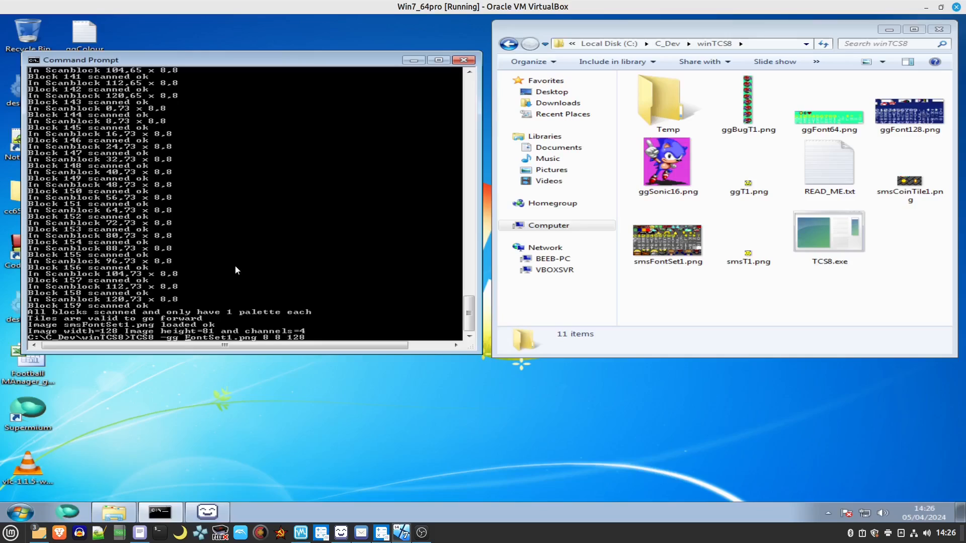
{"action": "type", "text": "gg"}
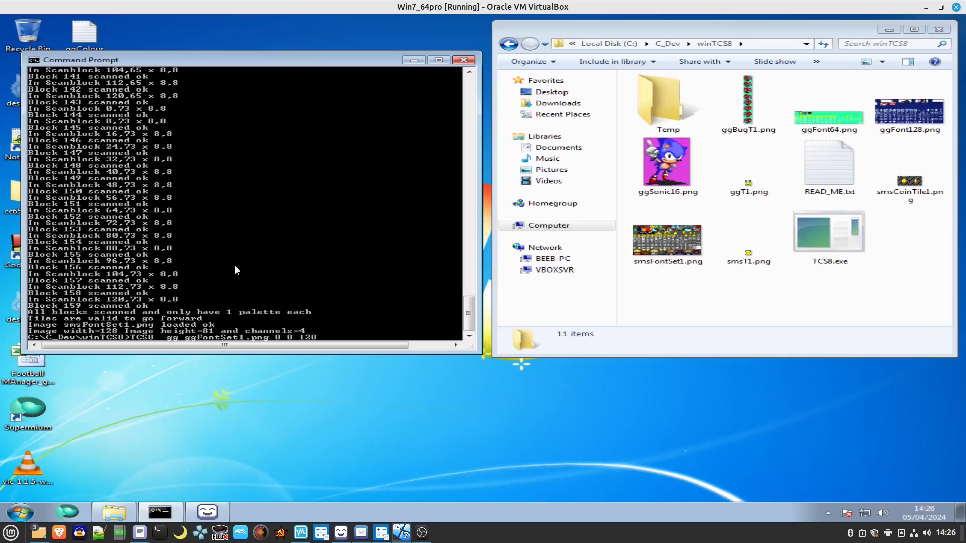
{"action": "key", "text": "Delete"}
{"action": "key", "text": "Delete"}
{"action": "key", "text": "Delete"}
{"action": "key", "text": "Delete"}
{"action": "key", "text": "Delete"}
{"action": "key", "text": "Delete"}
{"action": "key", "text": "Delete"}
{"action": "key", "text": "Delete"}
{"action": "type", "text": "Font128"}
{"action": "key", "text": "Return"}
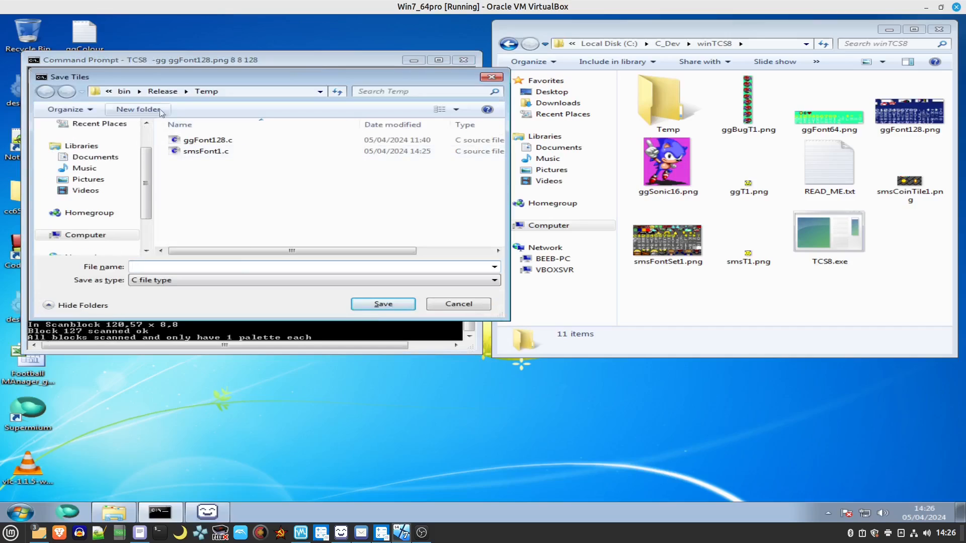
Save the generated tiles as ggFont128.c in the C_Dev\winTCS8\Temp folder.
{"action": "left_click", "coordinate": [86, 235]}
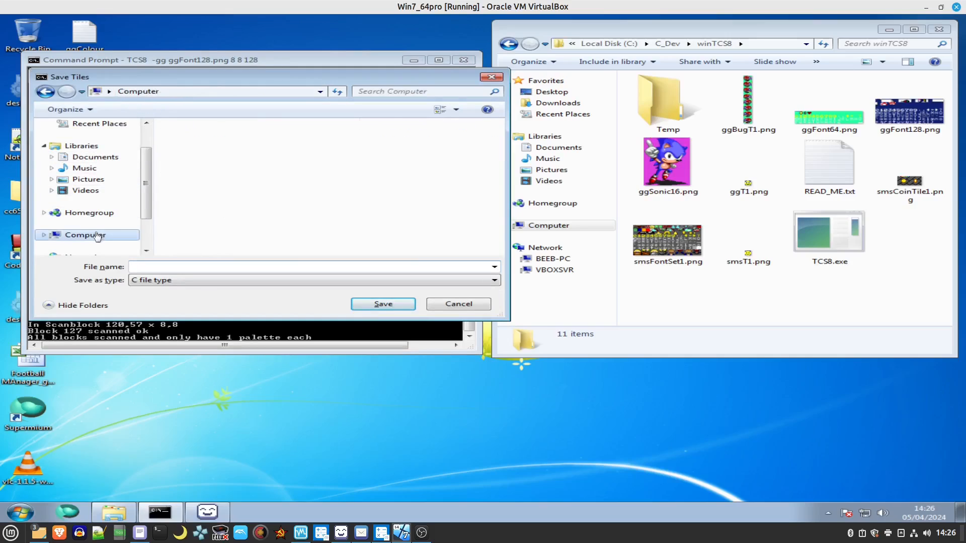
{"action": "double_click", "coordinate": [229, 151]}
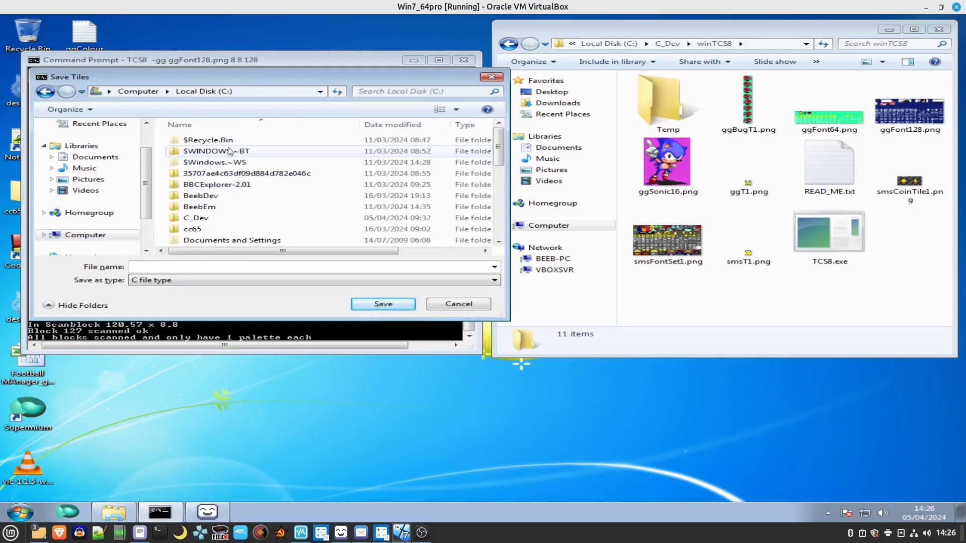
{"action": "double_click", "coordinate": [210, 220]}
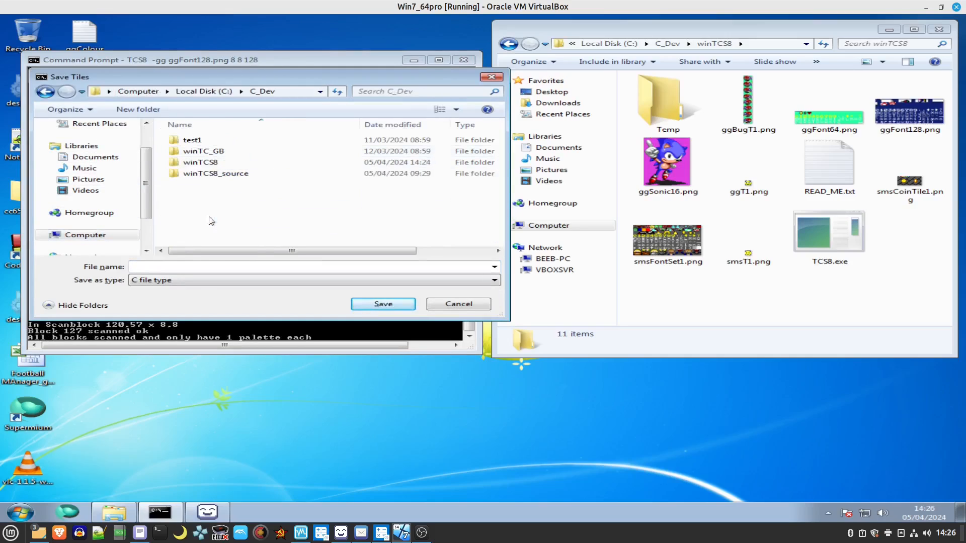
{"action": "double_click", "coordinate": [212, 163]}
{"action": "double_click", "coordinate": [204, 152]}
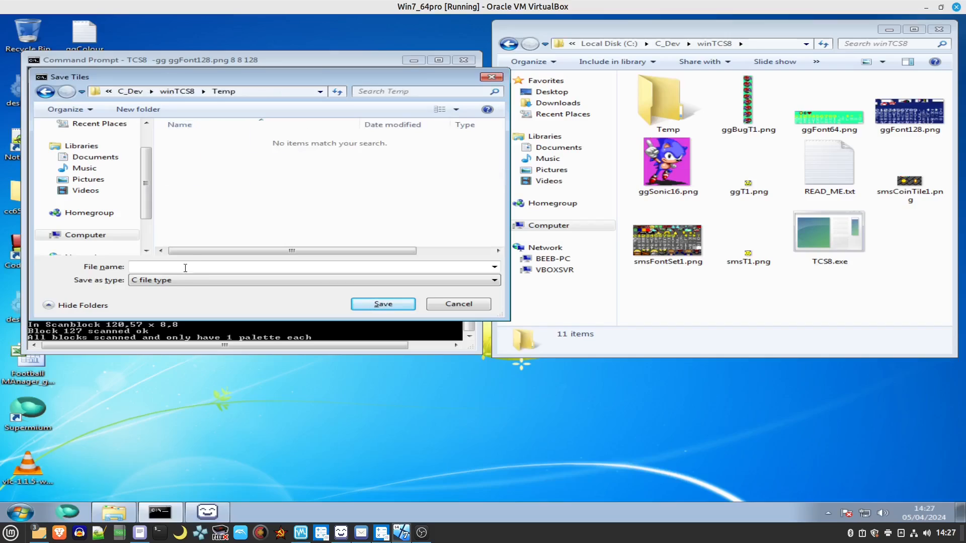
{"action": "type", "text": "gg"}
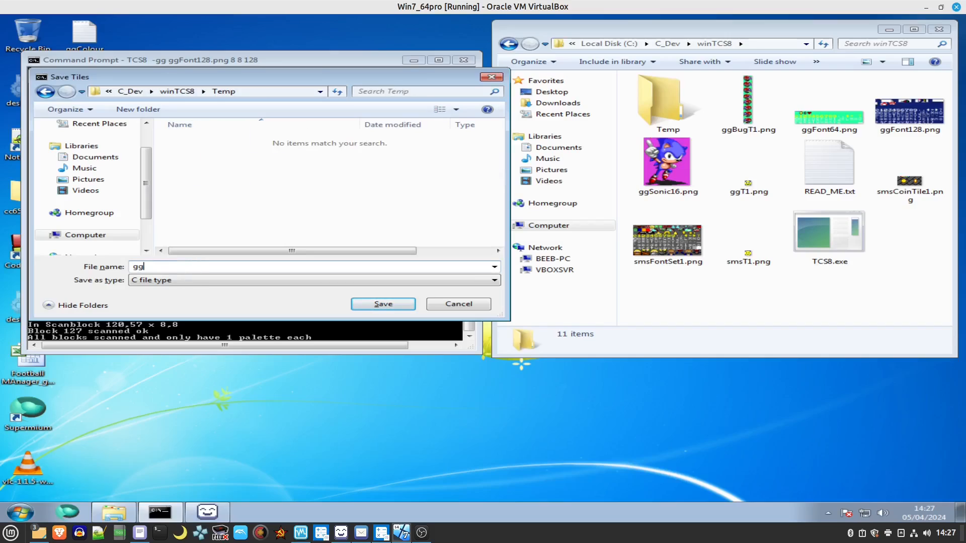
{"action": "type", "text": "Font128.c"}
{"action": "key", "text": "Return"}
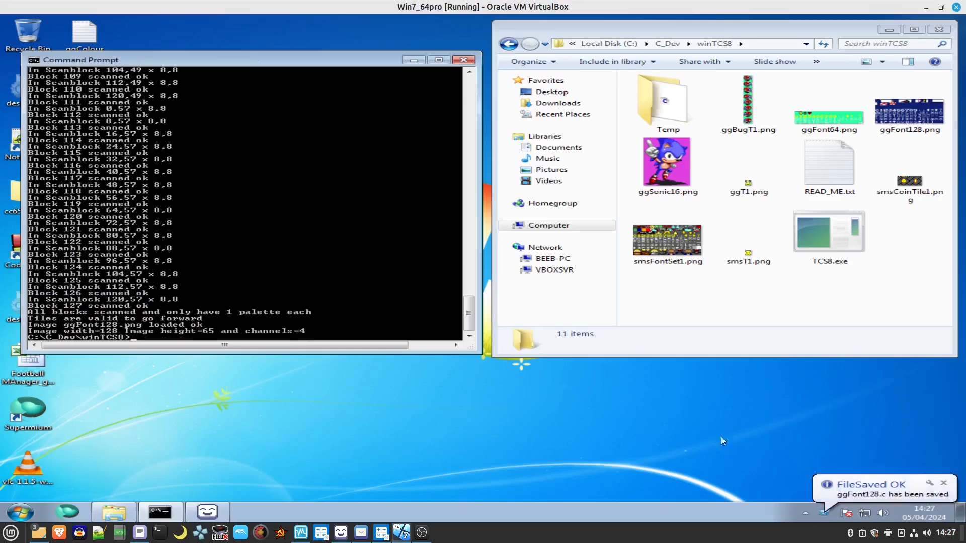
{"action": "left_click", "coordinate": [945, 484]}
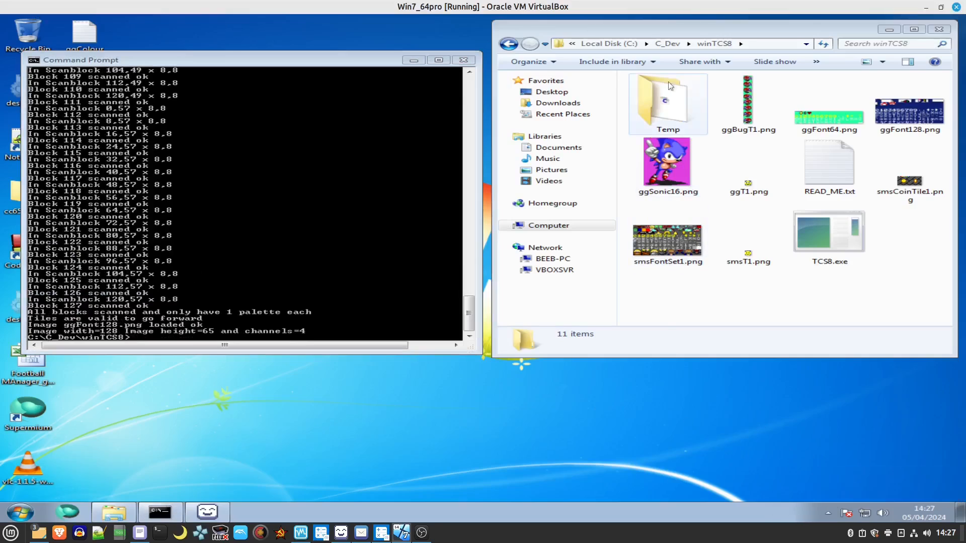
Open ggFont128.c from the Temp folder with Notepad.
{"action": "double_click", "coordinate": [666, 99]}
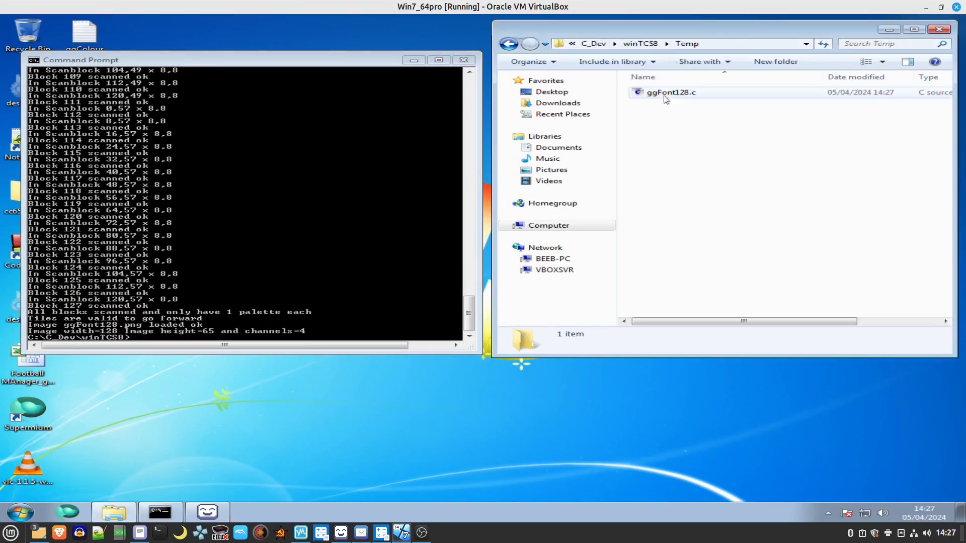
{"action": "left_click", "coordinate": [666, 99]}
{"action": "right_click", "coordinate": [670, 95]}
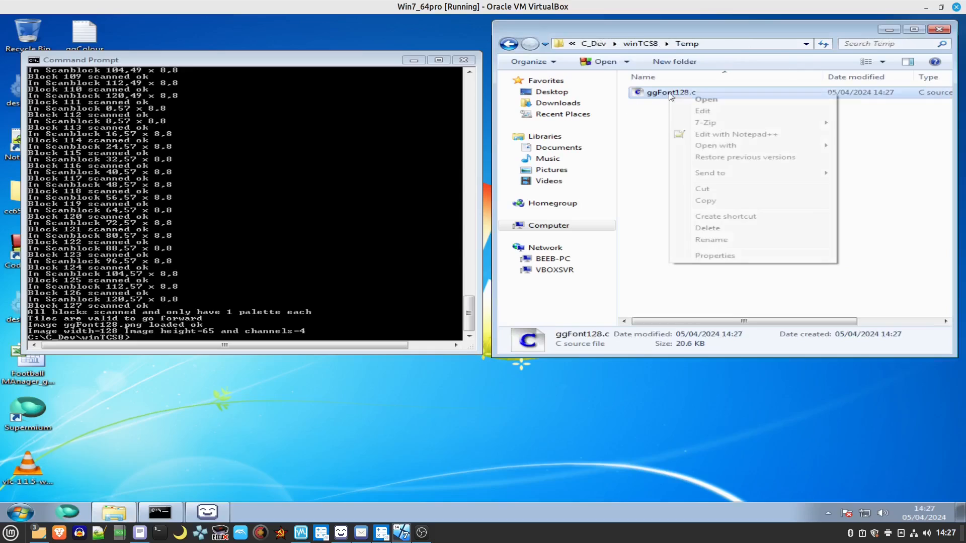
{"action": "mouse_move", "coordinate": [719, 145]}
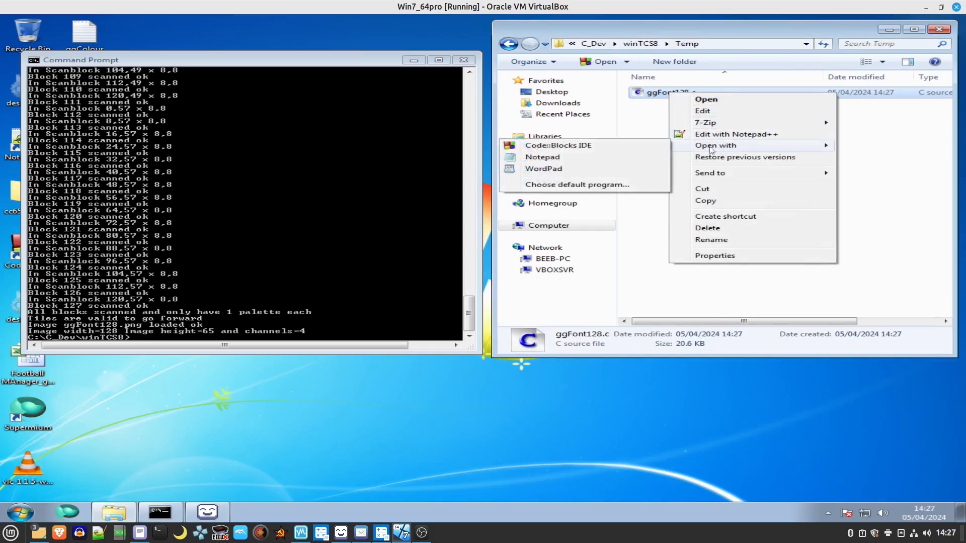
{"action": "left_click", "coordinate": [572, 158]}
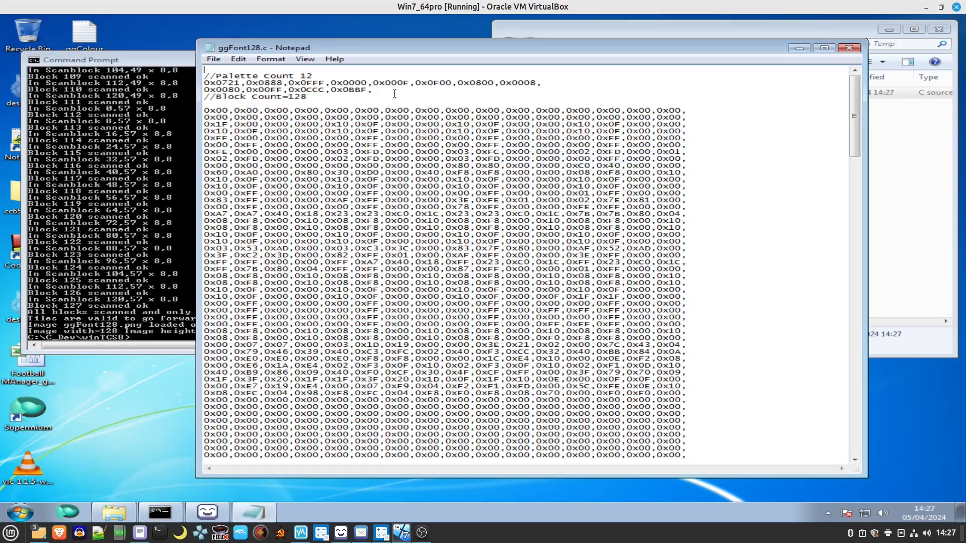
Select the palette value lines in ggFont128.c and close Notepad.
{"action": "left_click_drag", "start_coordinate": [368, 90], "coordinate": [198, 83]}
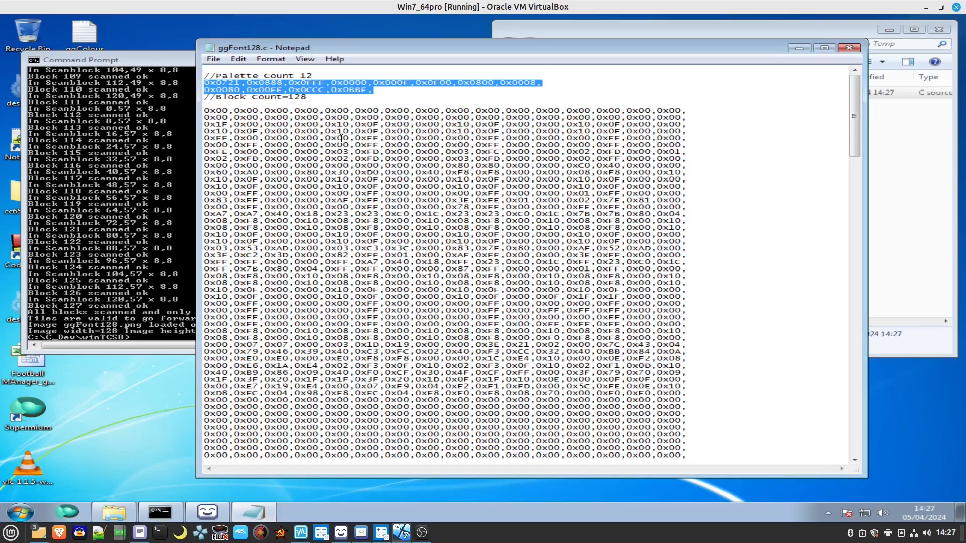
{"action": "left_click", "coordinate": [850, 48]}
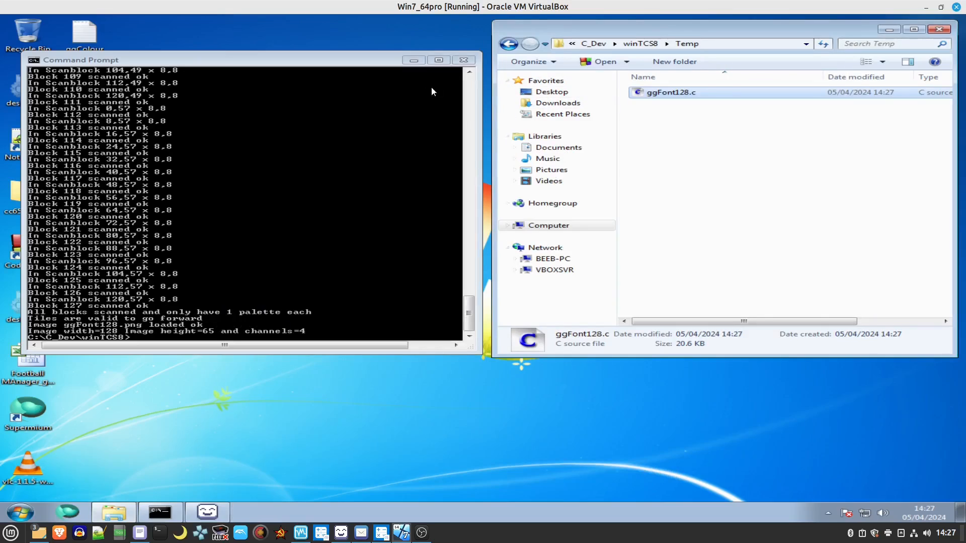
Close the command prompt and browse Explorer to the C:\GG_Dev\ggTileShowWin folder.
{"action": "left_click", "coordinate": [464, 60]}
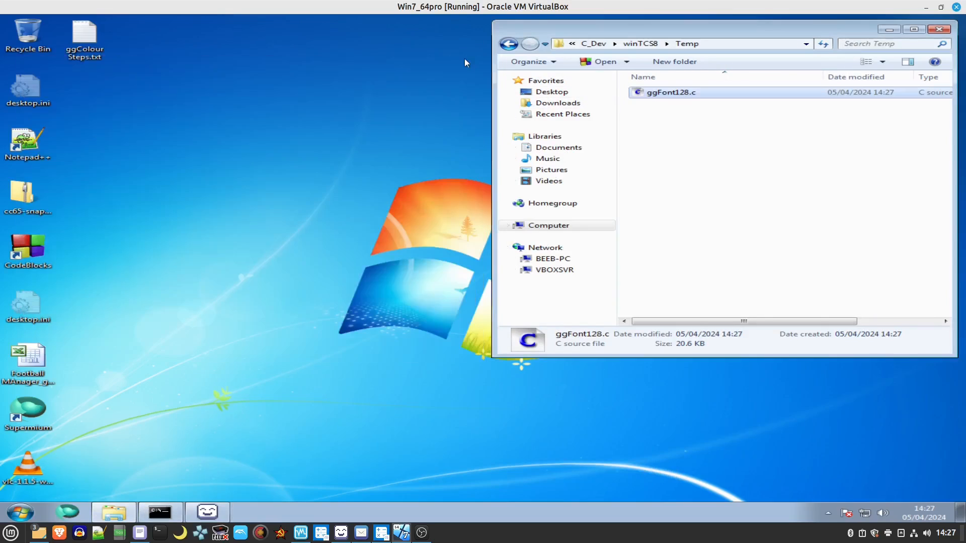
{"action": "left_click_drag", "start_coordinate": [728, 27], "coordinate": [468, 48]}
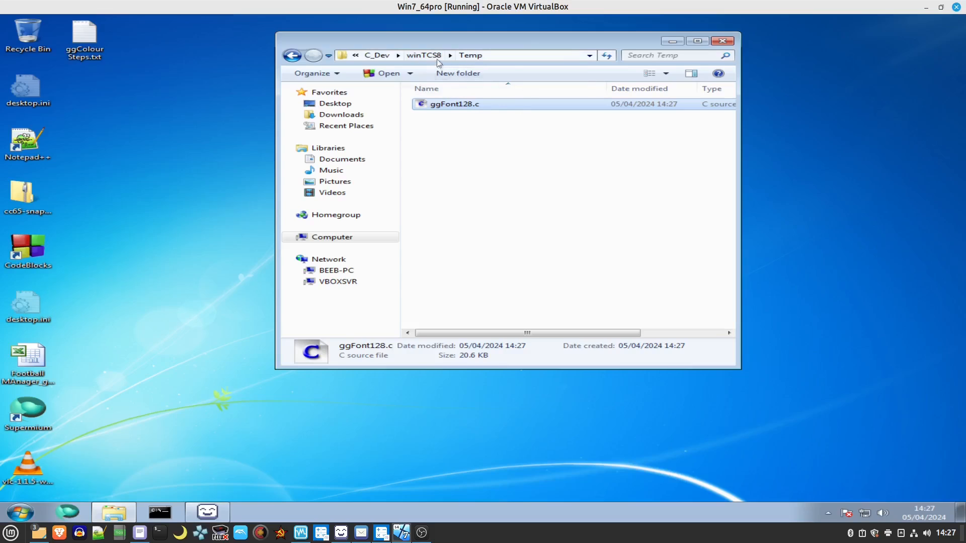
{"action": "left_click", "coordinate": [322, 237]}
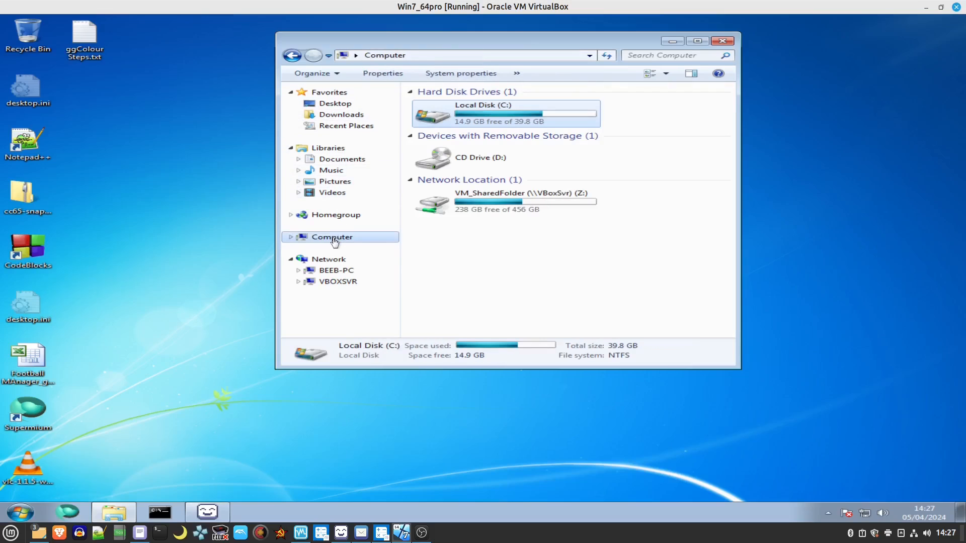
{"action": "double_click", "coordinate": [465, 119]}
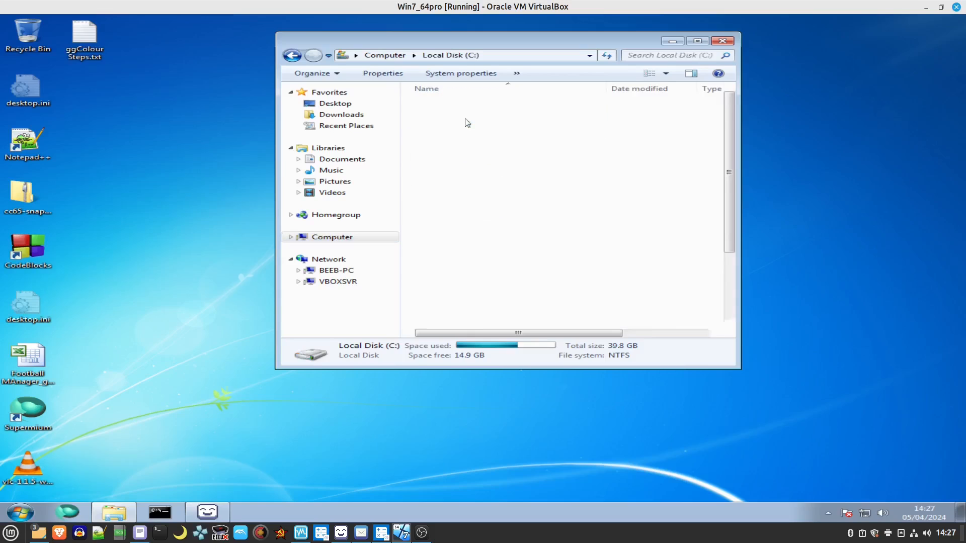
{"action": "double_click", "coordinate": [449, 262]}
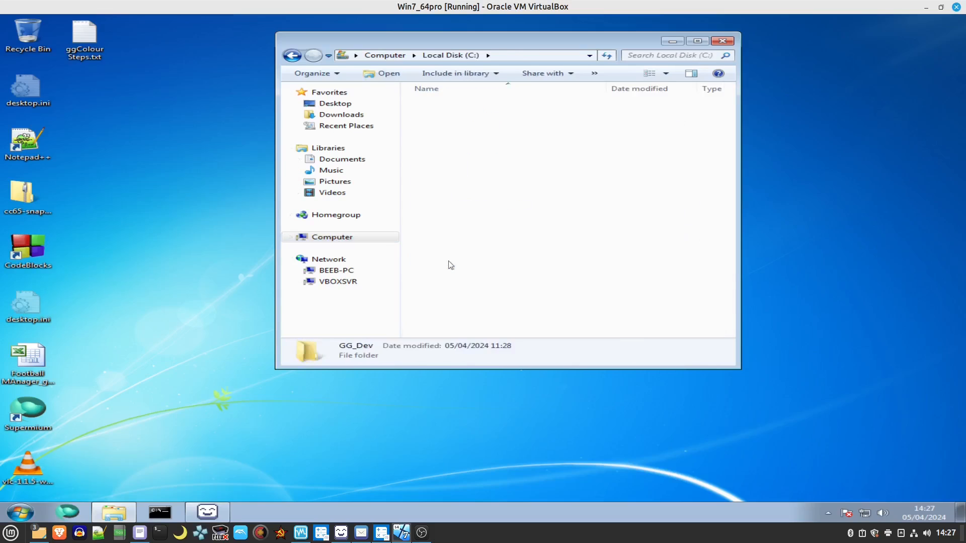
{"action": "double_click", "coordinate": [457, 117]}
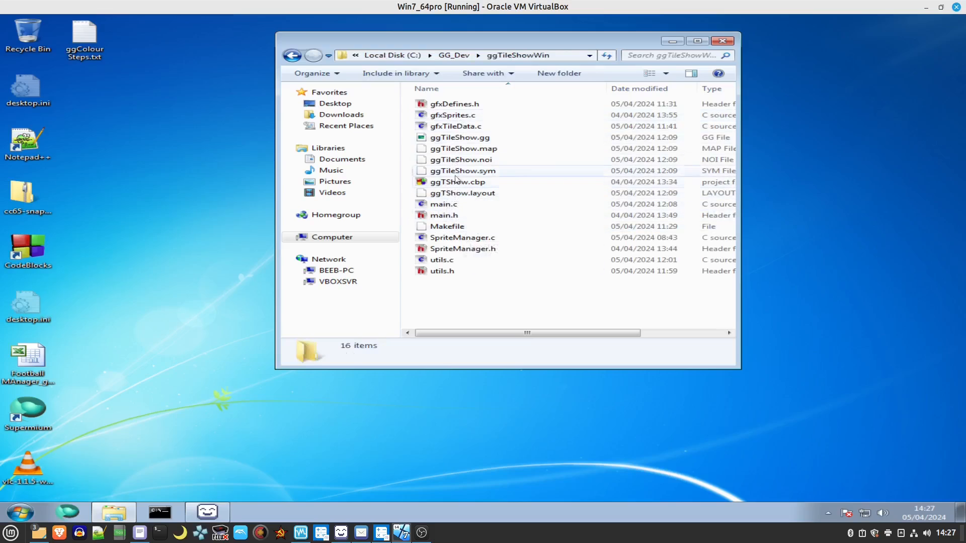
Run ggTileShow.gg in the Emulicious emulator and maximise its window.
{"action": "double_click", "coordinate": [457, 138]}
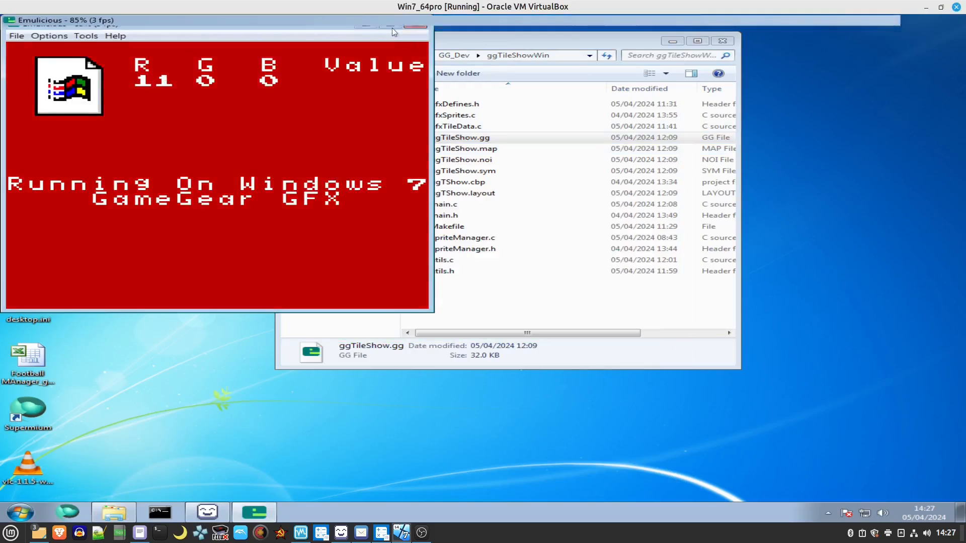
{"action": "left_click", "coordinate": [391, 28]}
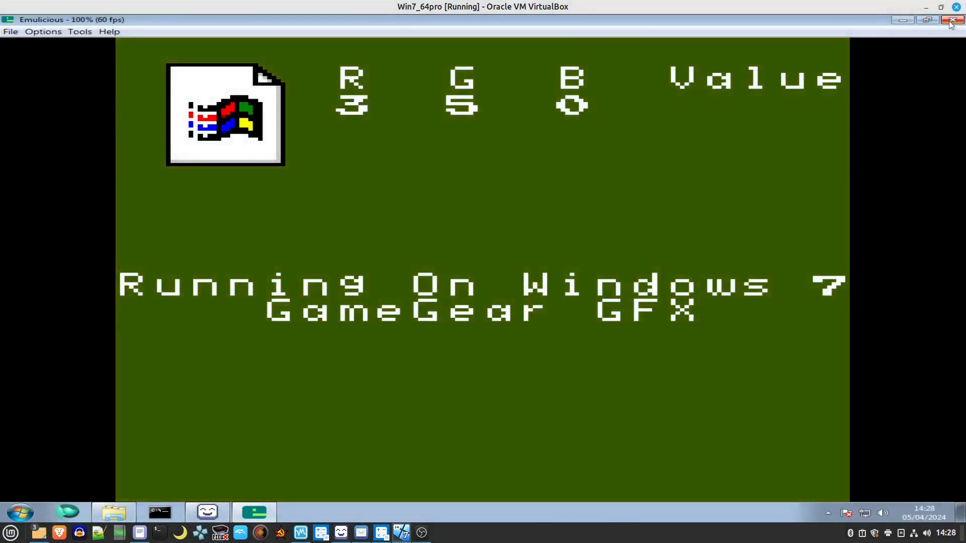
Close the Emulicious emulator and the ggTileShowWin Explorer window.
{"action": "left_click", "coordinate": [953, 20]}
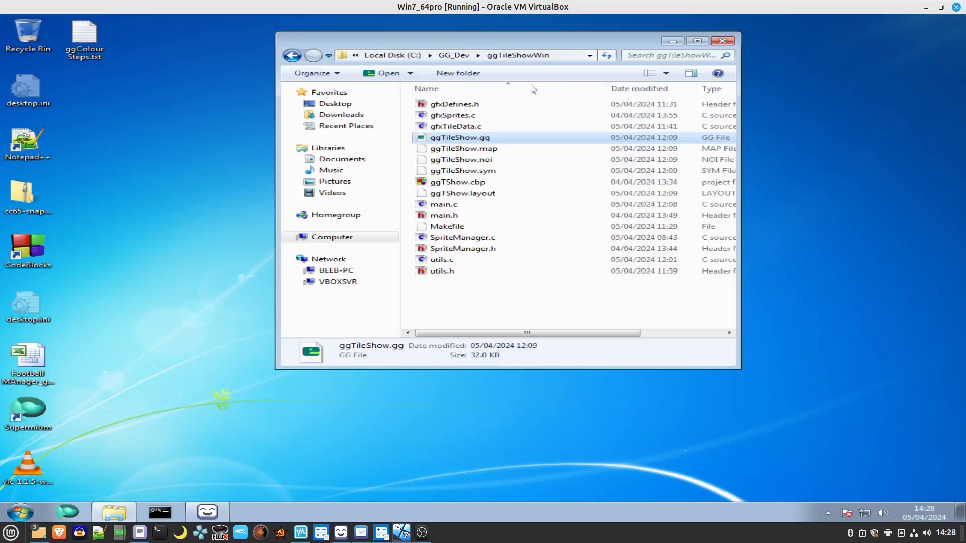
{"action": "left_click", "coordinate": [724, 42]}
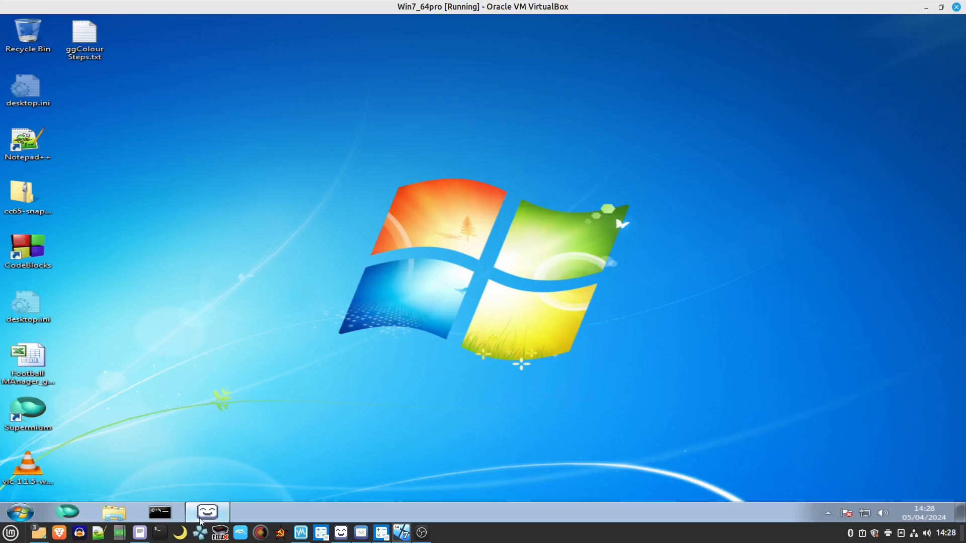
Switch to LibreSprite and close it without saving changes to smsFontSet1.png.
{"action": "mouse_move", "coordinate": [204, 520]}
{"action": "left_click", "coordinate": [203, 491]}
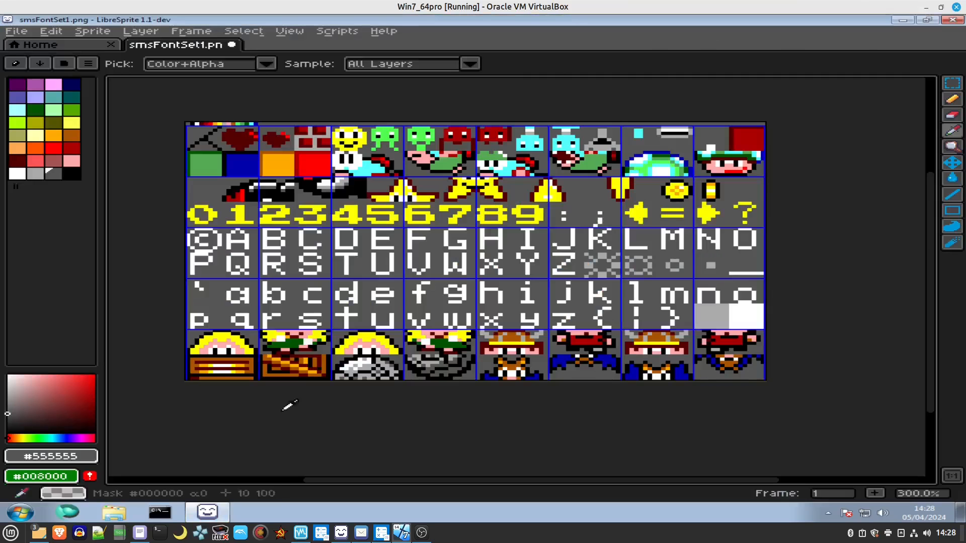
{"action": "left_click", "coordinate": [952, 19]}
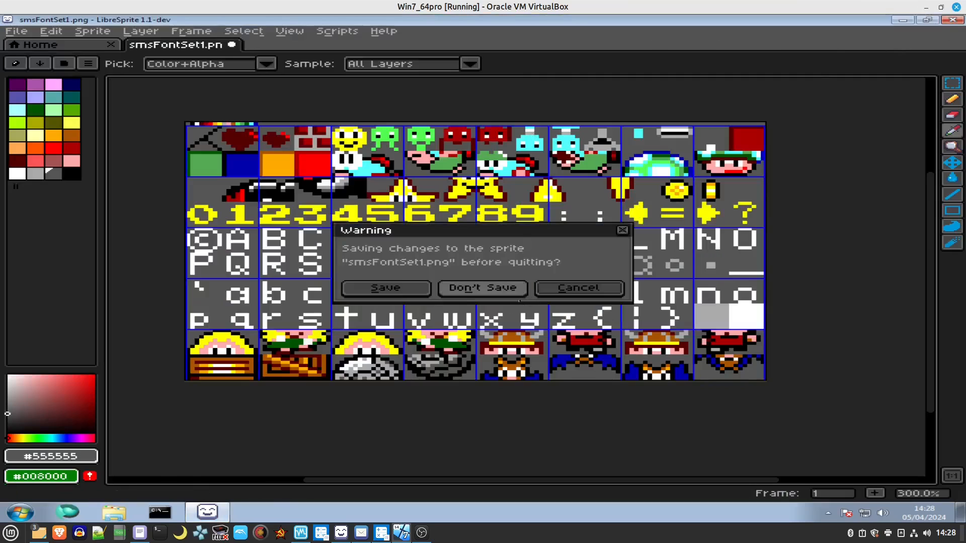
{"action": "left_click", "coordinate": [482, 287]}
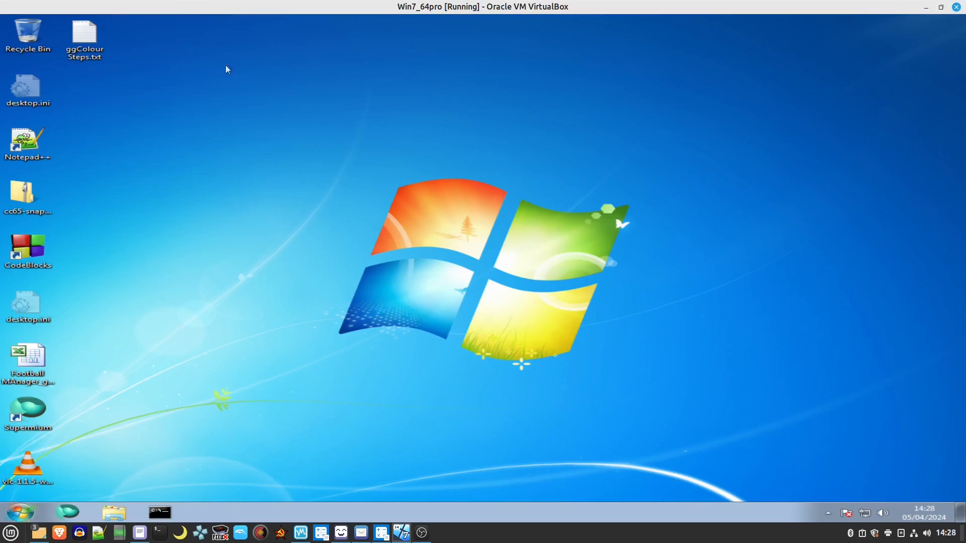
Move the VirtualBox and 2013 GameGear windows aside and return the host file manager to the Release folder.
{"action": "left_click_drag", "start_coordinate": [172, 5], "coordinate": [965, 74]}
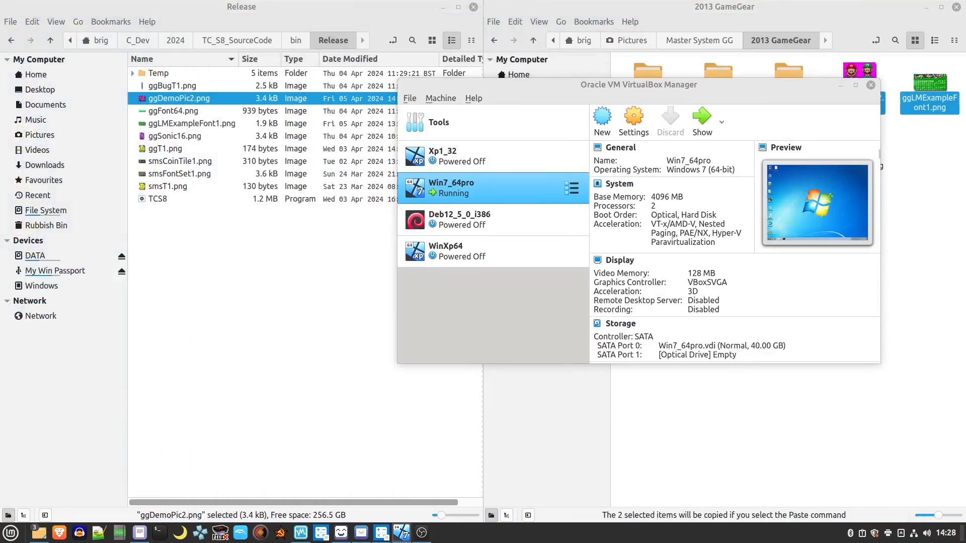
{"action": "left_click", "coordinate": [222, 332]}
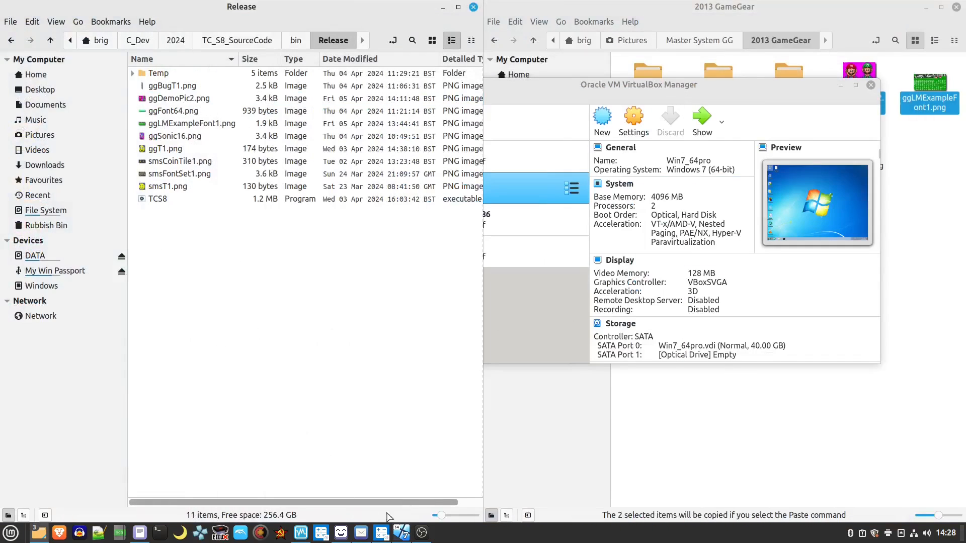
{"action": "mouse_move", "coordinate": [183, 7]}
{"action": "left_mouse_down"}
{"action": "mouse_move", "coordinate": [266, 8]}
{"action": "mouse_move", "coordinate": [265, 179]}
{"action": "mouse_move", "coordinate": [233, 29]}
{"action": "mouse_move", "coordinate": [195, 18]}
{"action": "left_mouse_up"}
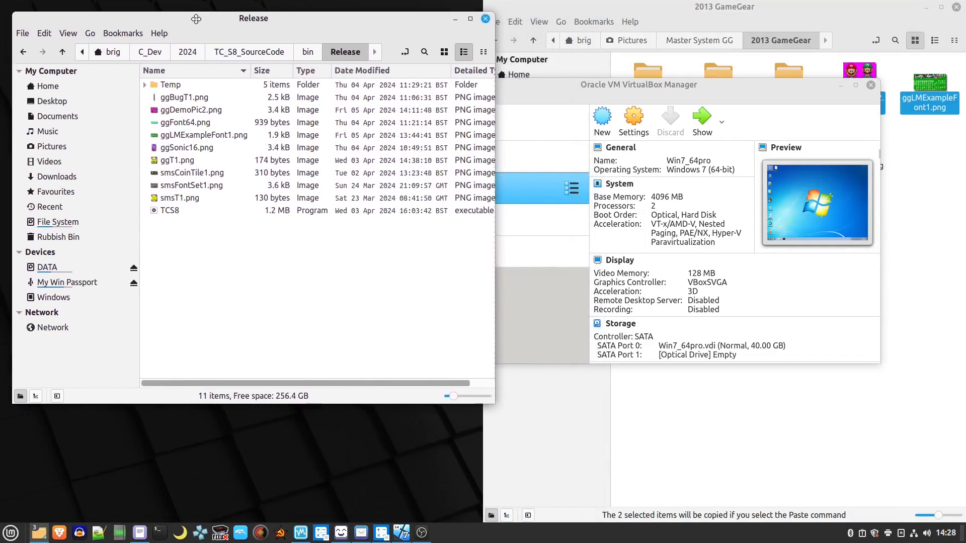
{"action": "left_click", "coordinate": [609, 91]}
{"action": "left_click_drag", "start_coordinate": [467, 80], "coordinate": [965, 81]}
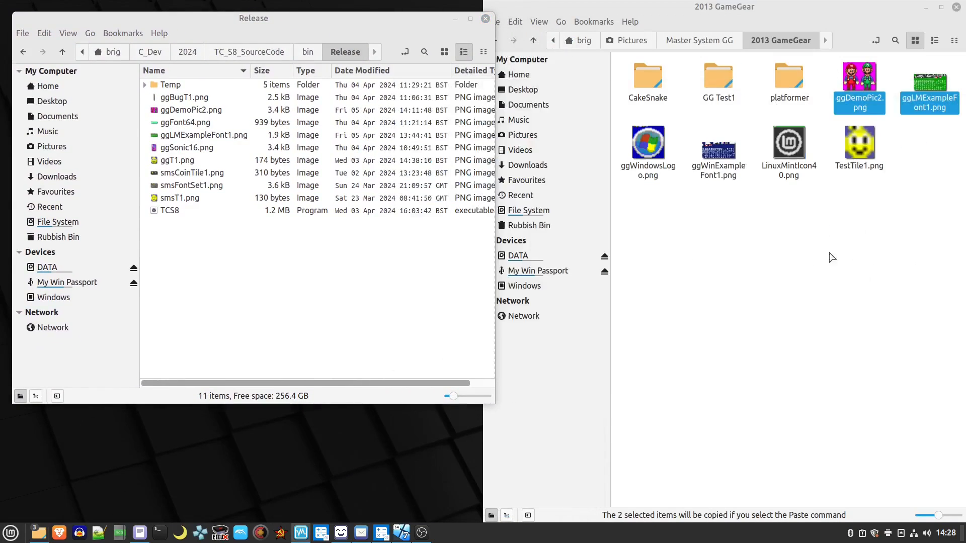
{"action": "left_click_drag", "start_coordinate": [662, 5], "coordinate": [965, 7]}
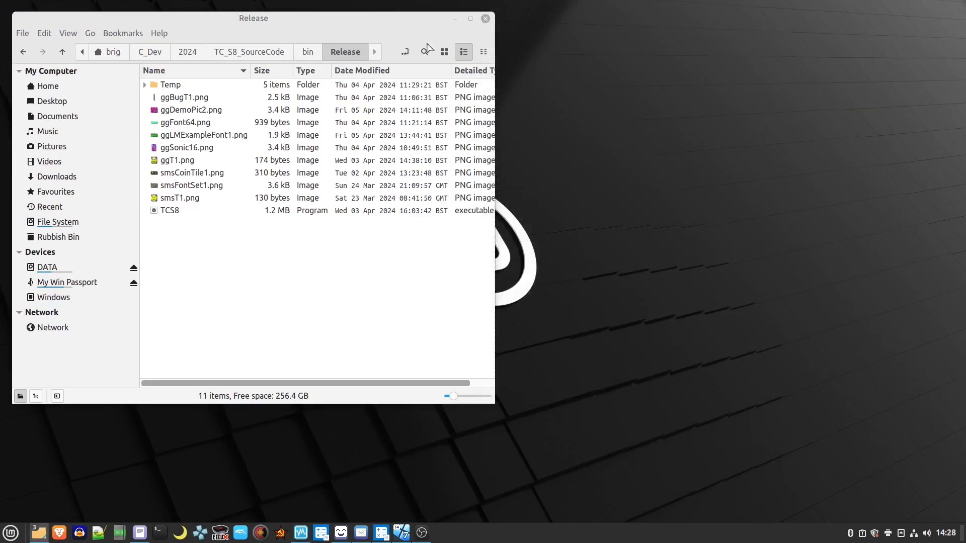
{"action": "left_click", "coordinate": [375, 32]}
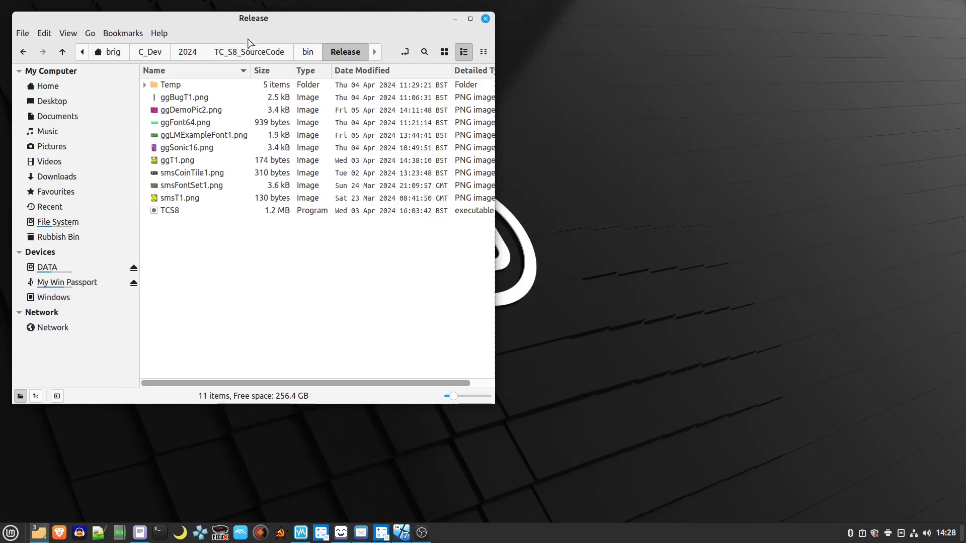
{"action": "left_click_drag", "start_coordinate": [283, 23], "coordinate": [308, 19]}
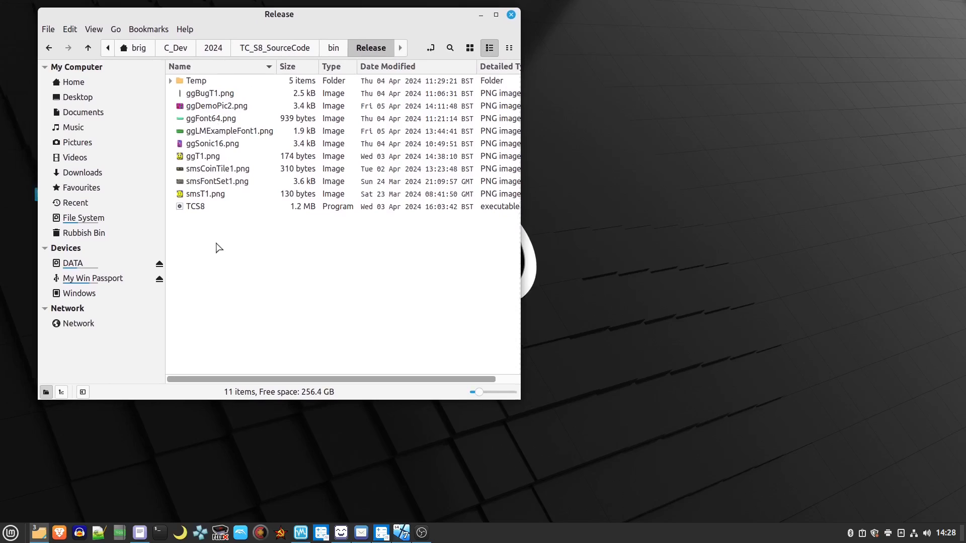
{"action": "left_click", "coordinate": [335, 47]}
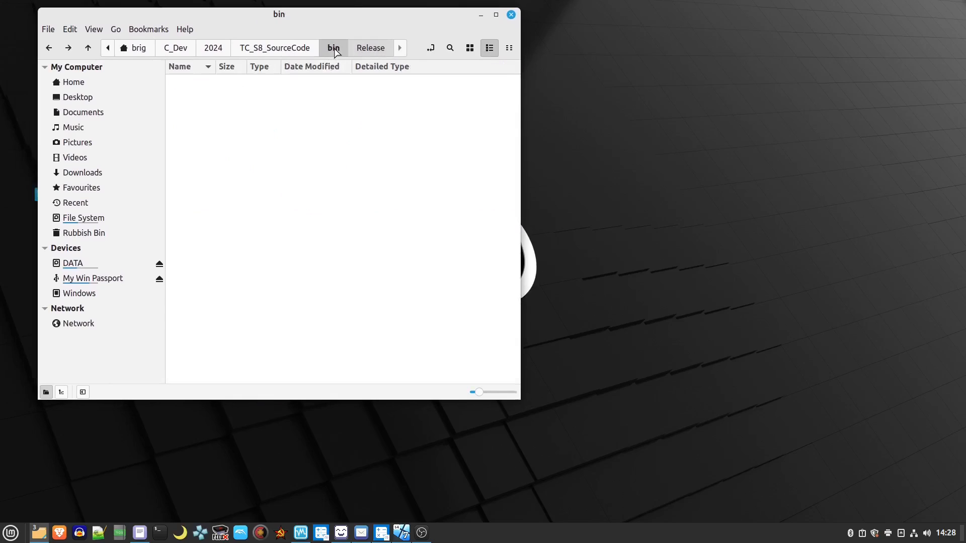
{"action": "left_click", "coordinate": [249, 108]}
{"action": "double_click", "coordinate": [199, 82]}
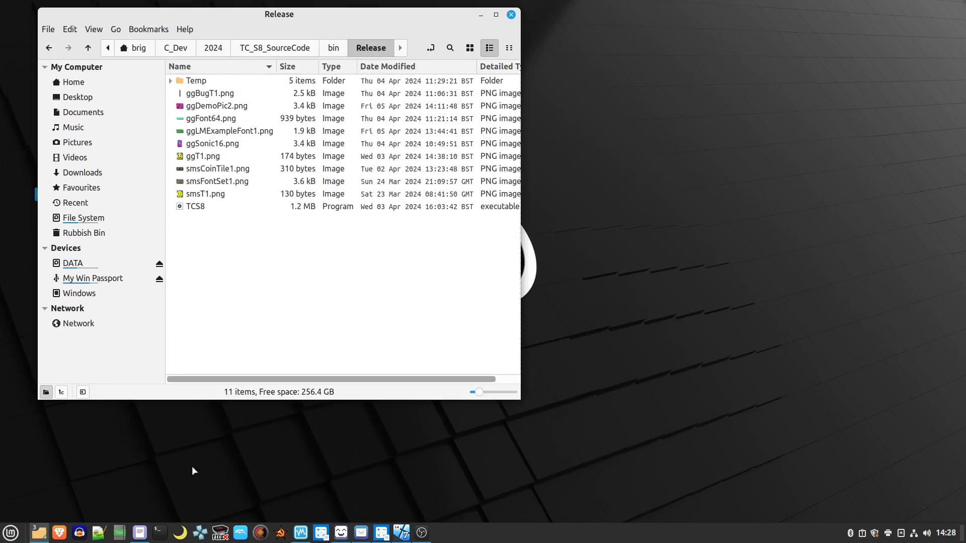
Open a terminal and change directory to the Release folder path copied from the file manager.
{"action": "left_click", "coordinate": [160, 532]}
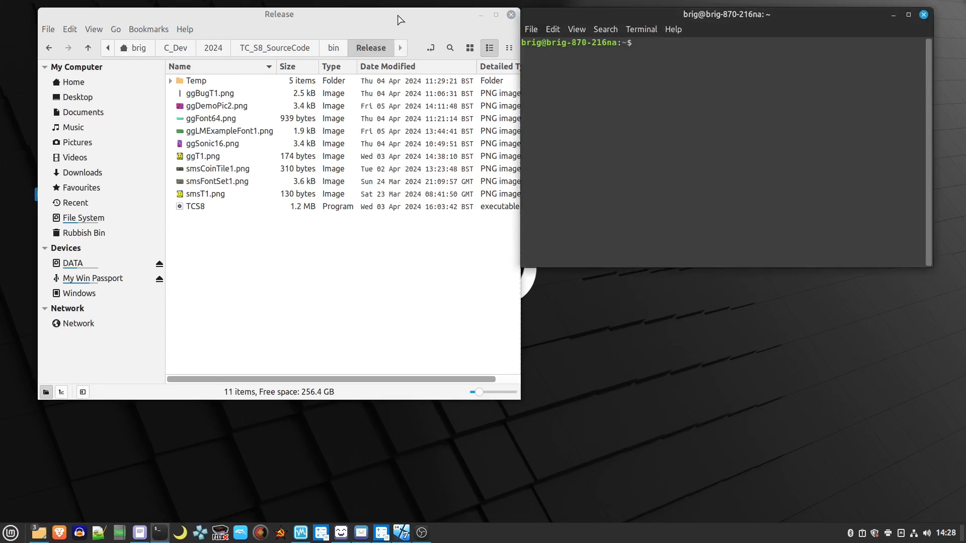
{"action": "left_click_drag", "start_coordinate": [400, 20], "coordinate": [378, 16]}
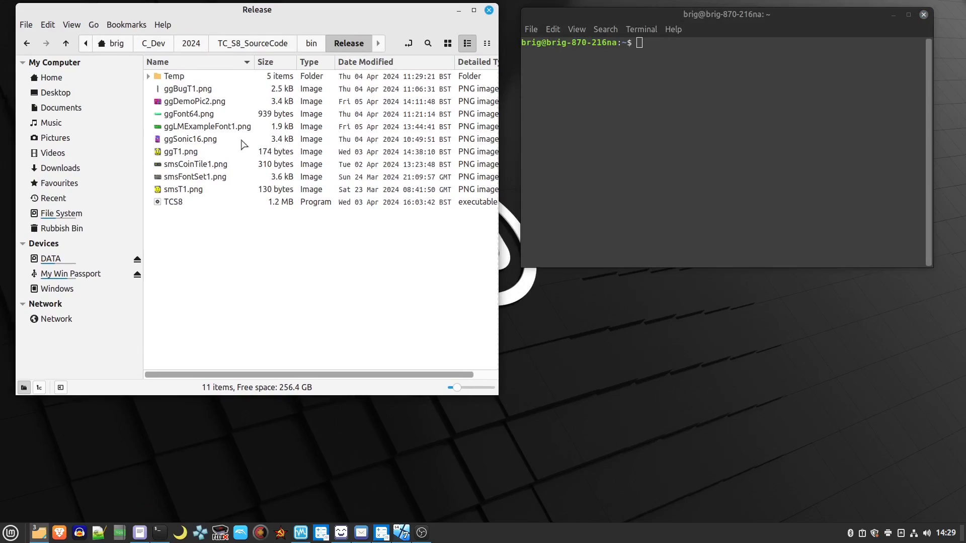
{"action": "left_click", "coordinate": [341, 44]}
{"action": "key", "text": "ctrl+c"}
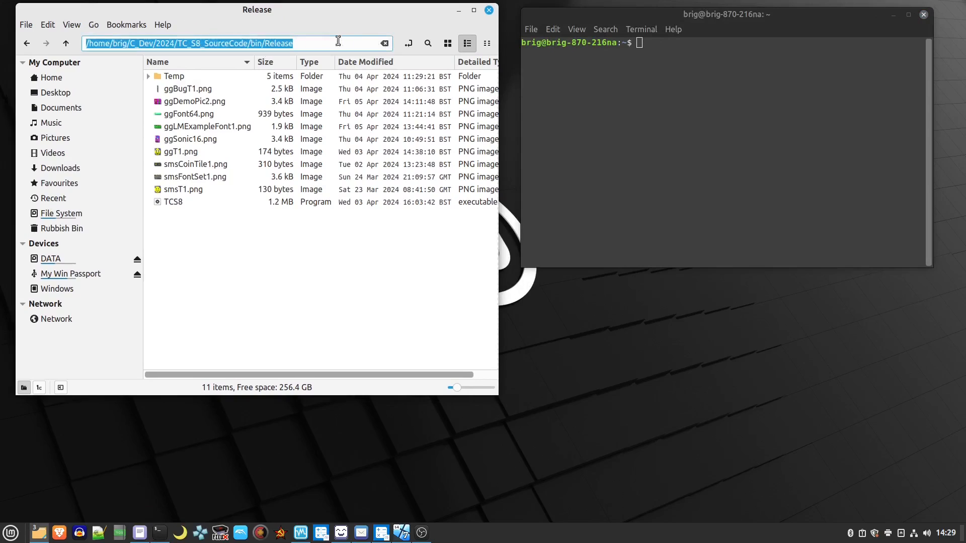
{"action": "left_click", "coordinate": [598, 178]}
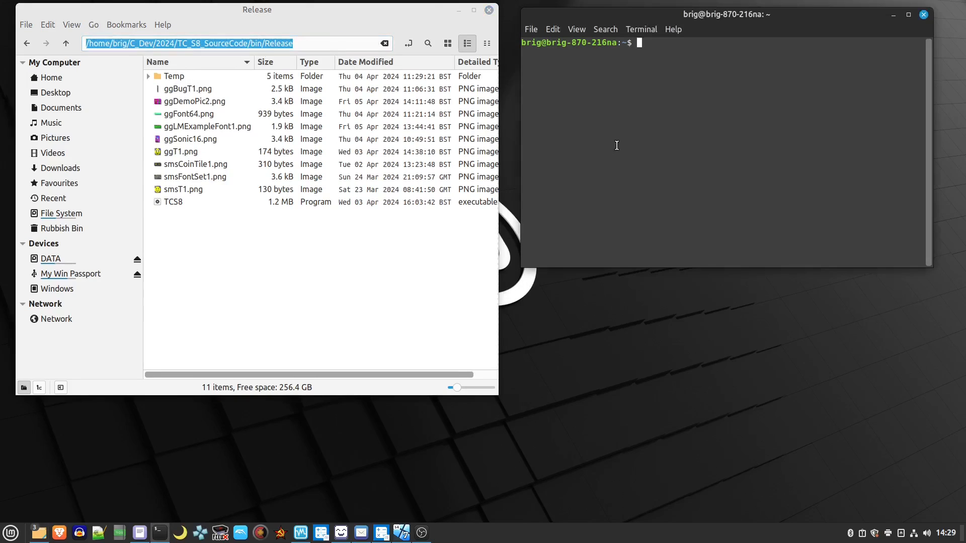
{"action": "type", "text": "cd"}
{"action": "key", "text": "ctrl+shift+v"}
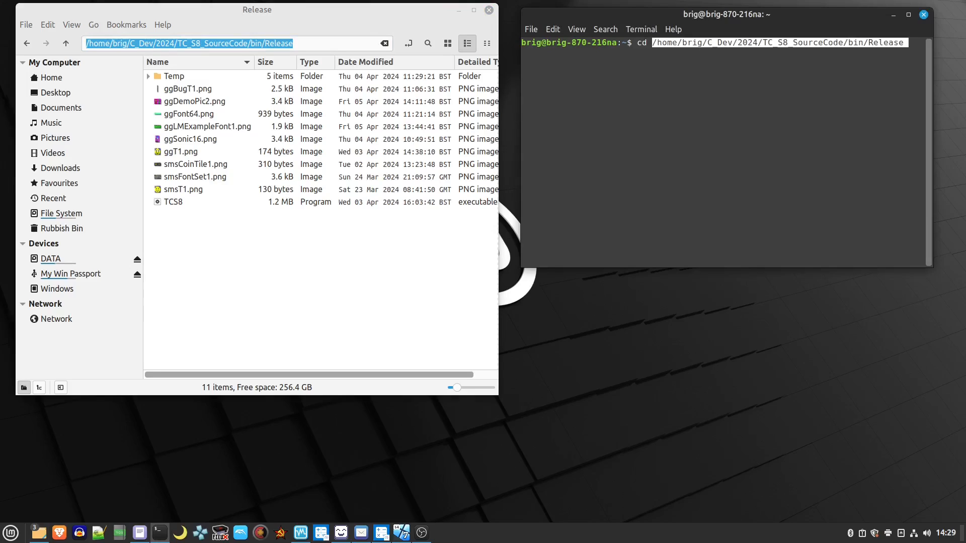
{"action": "key", "text": "Return"}
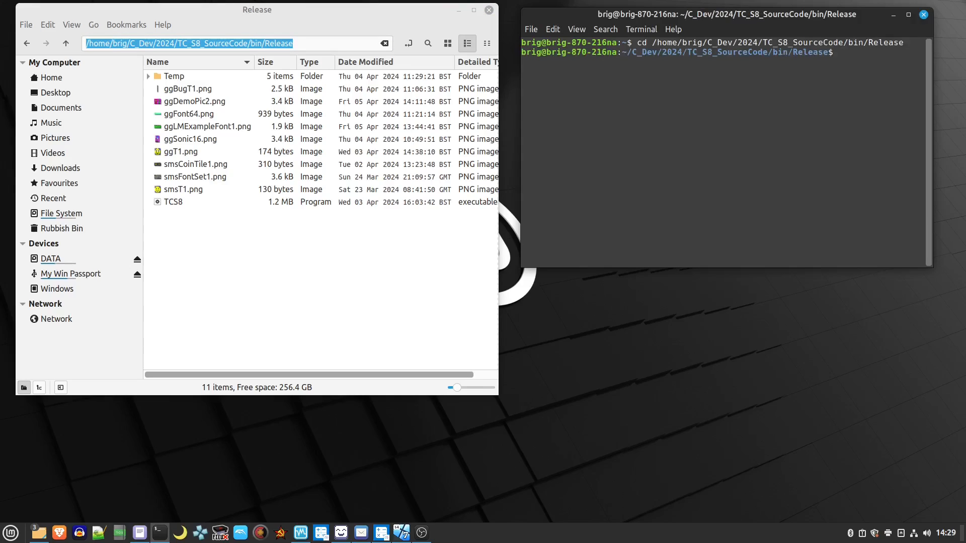
Run ./TCS8 -sms smsT1.png 8 8 1 in the terminal.
{"action": "left_click_drag", "start_coordinate": [727, 14], "coordinate": [705, 9]}
{"action": "type", "text": "./"}
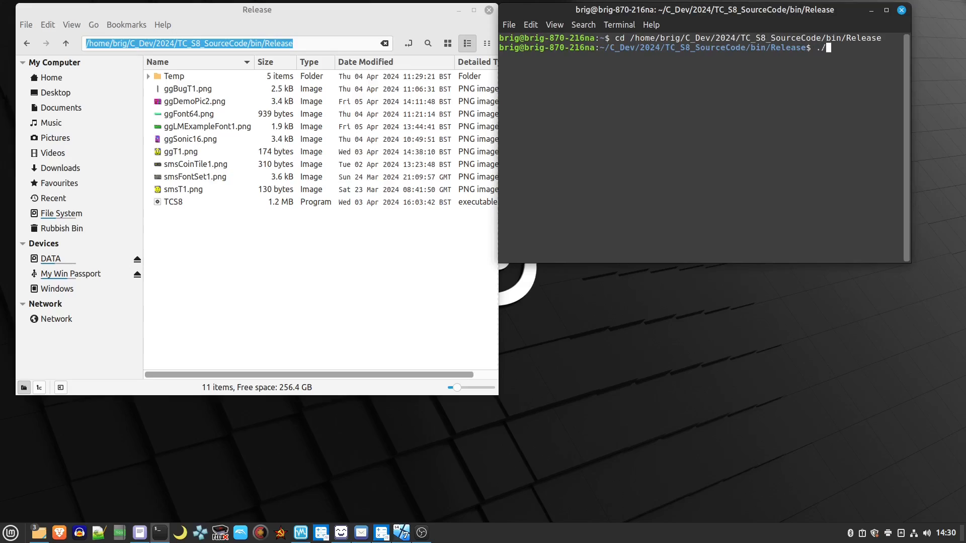
{"action": "type", "text": "TCS8 -sms smsT1.png 8 8 1"}
{"action": "key", "text": "Return"}
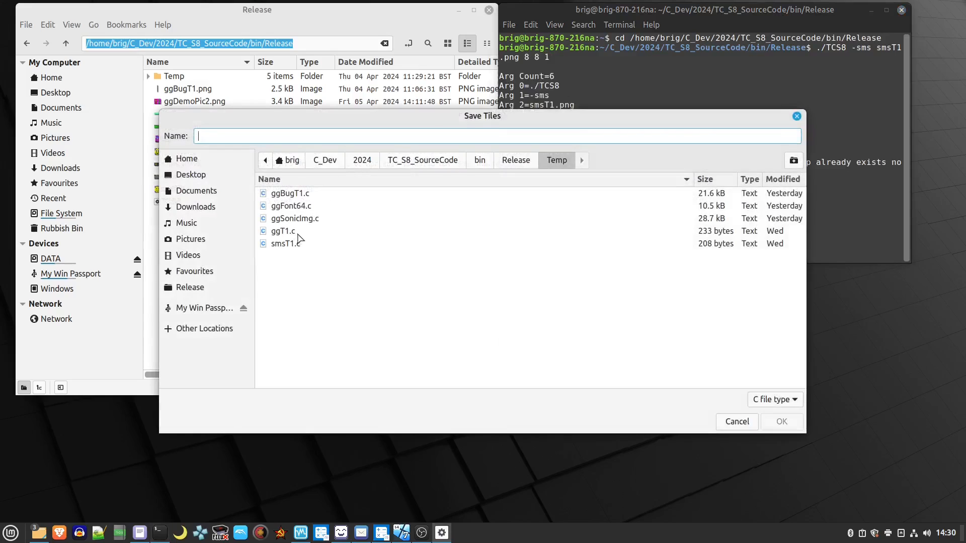
Save the tiles as smsT1.c in the Temp folder, replacing the existing file.
{"action": "left_click", "coordinate": [287, 244]}
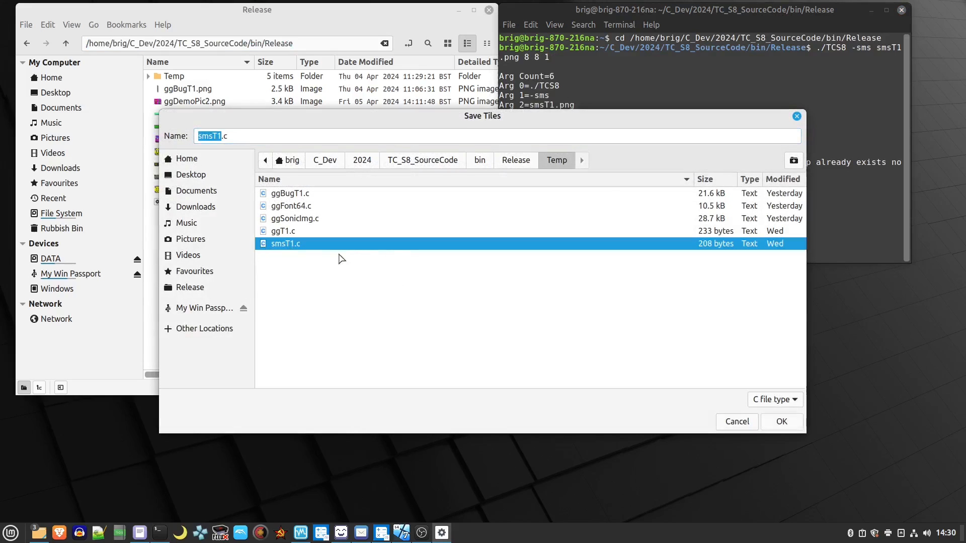
{"action": "left_click", "coordinate": [777, 421]}
{"action": "left_click", "coordinate": [564, 319]}
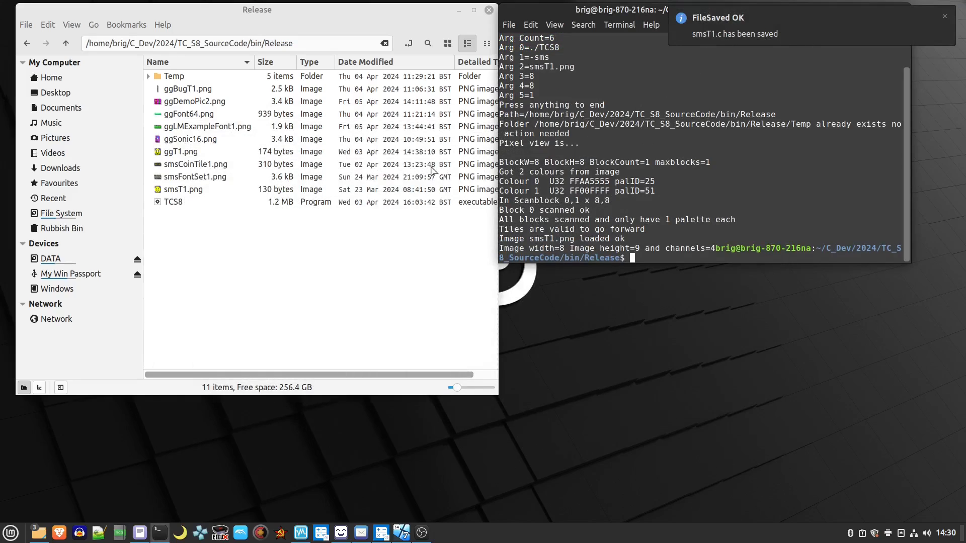
Open the Temp folder and open smsT1.c with the text editor.
{"action": "double_click", "coordinate": [177, 77]}
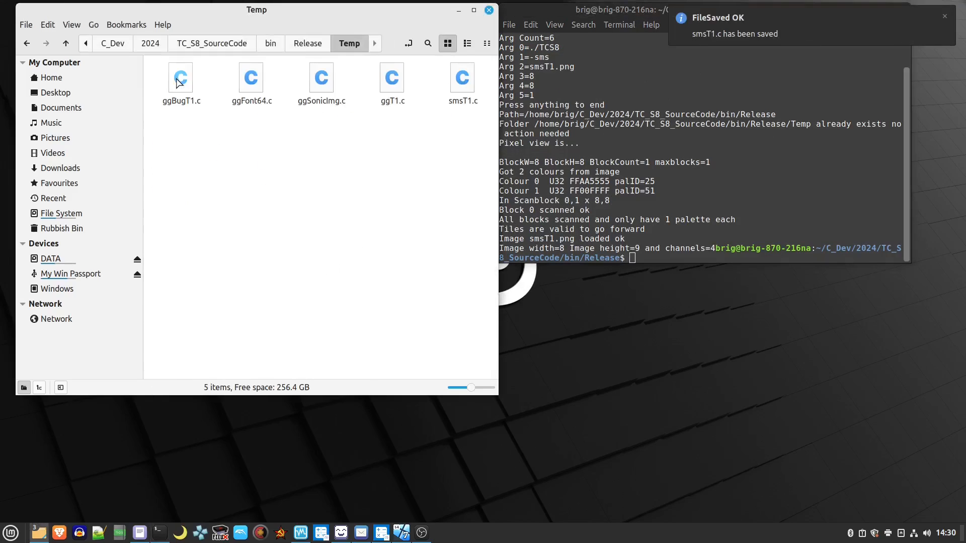
{"action": "right_click", "coordinate": [449, 72]}
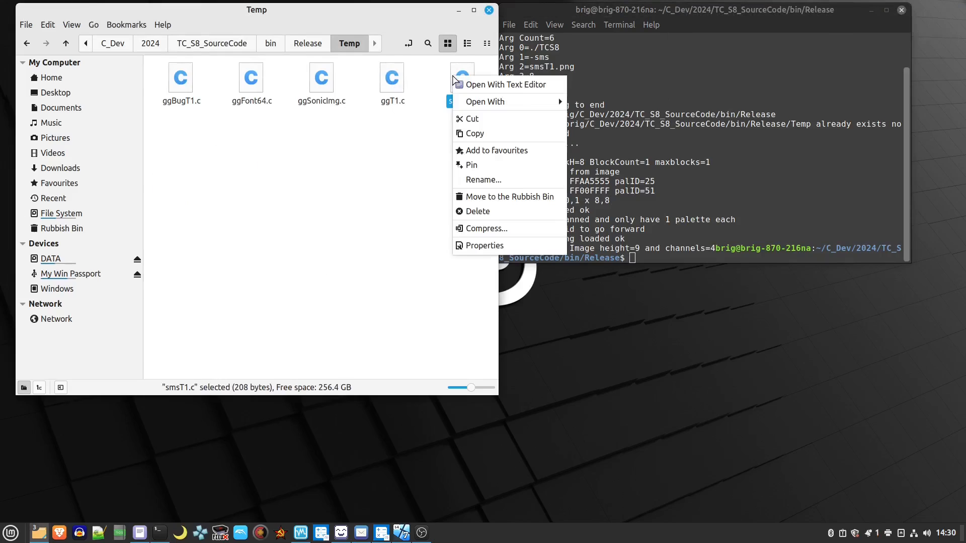
{"action": "left_click", "coordinate": [476, 86]}
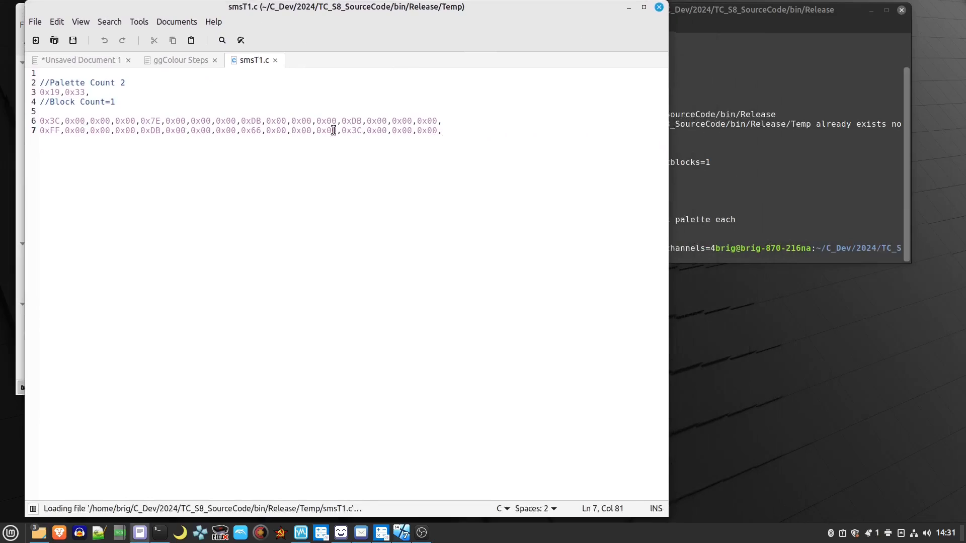
Highlight the palette values and tile data lines in smsT1.c to examine them.
{"action": "left_click_drag", "start_coordinate": [436, 132], "coordinate": [40, 121]}
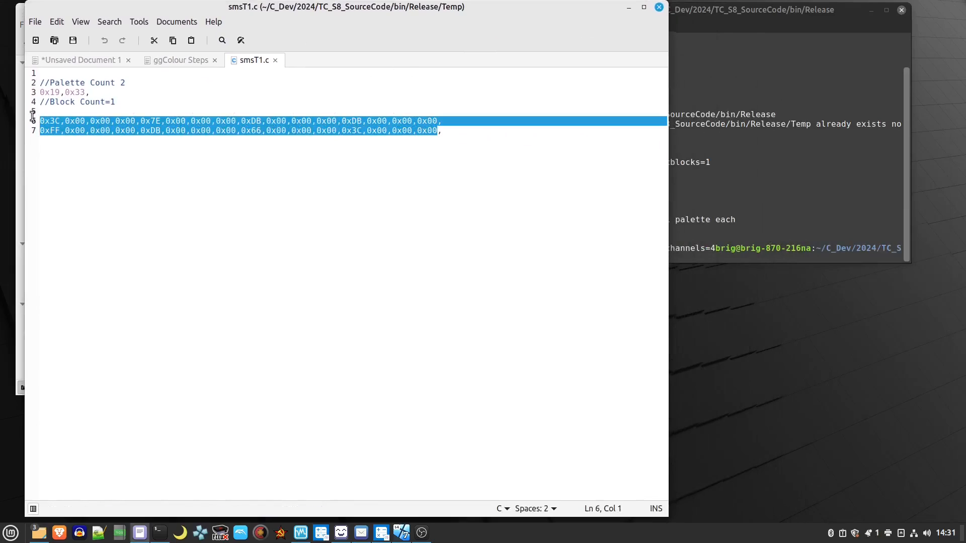
{"action": "left_click_drag", "start_coordinate": [90, 92], "coordinate": [43, 92]}
{"action": "left_click_drag", "start_coordinate": [443, 131], "coordinate": [34, 119]}
{"action": "left_click", "coordinate": [454, 130]}
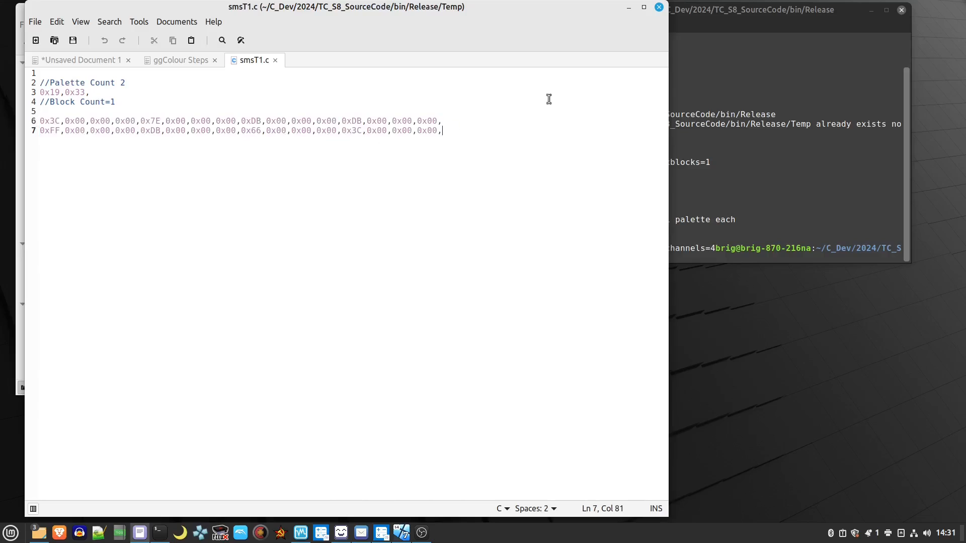
Close the text editor without saving Unsaved Document 1 and return to the terminal.
{"action": "left_click", "coordinate": [659, 7]}
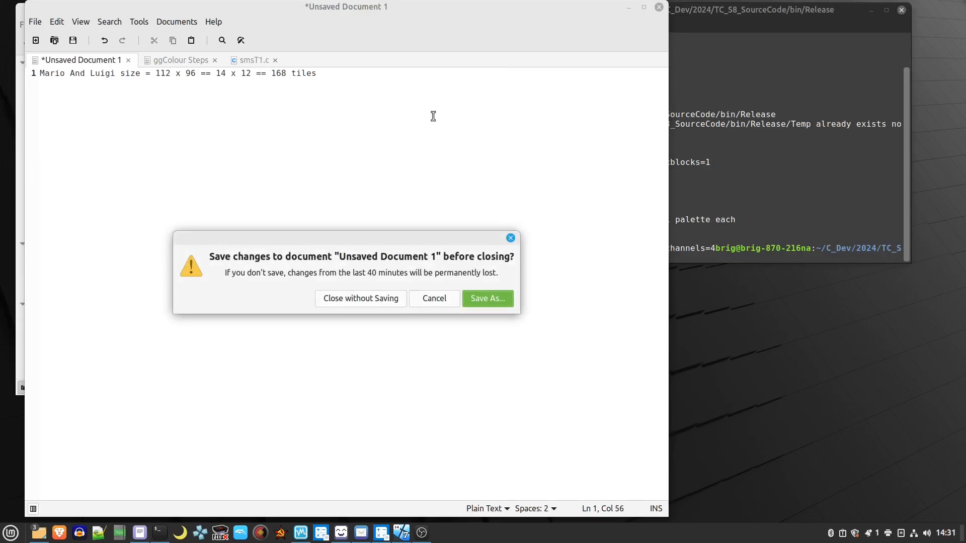
{"action": "left_click", "coordinate": [379, 298]}
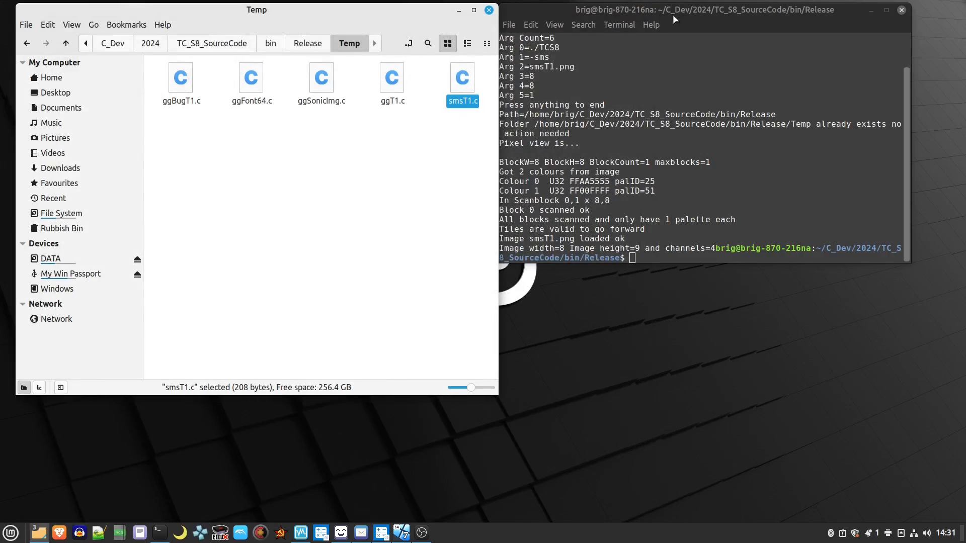
{"action": "left_click", "coordinate": [741, 18]}
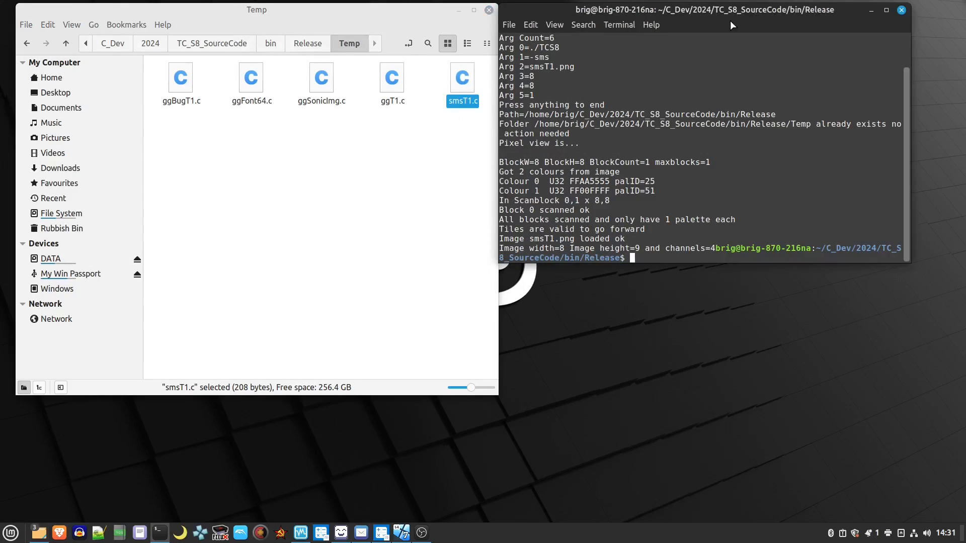